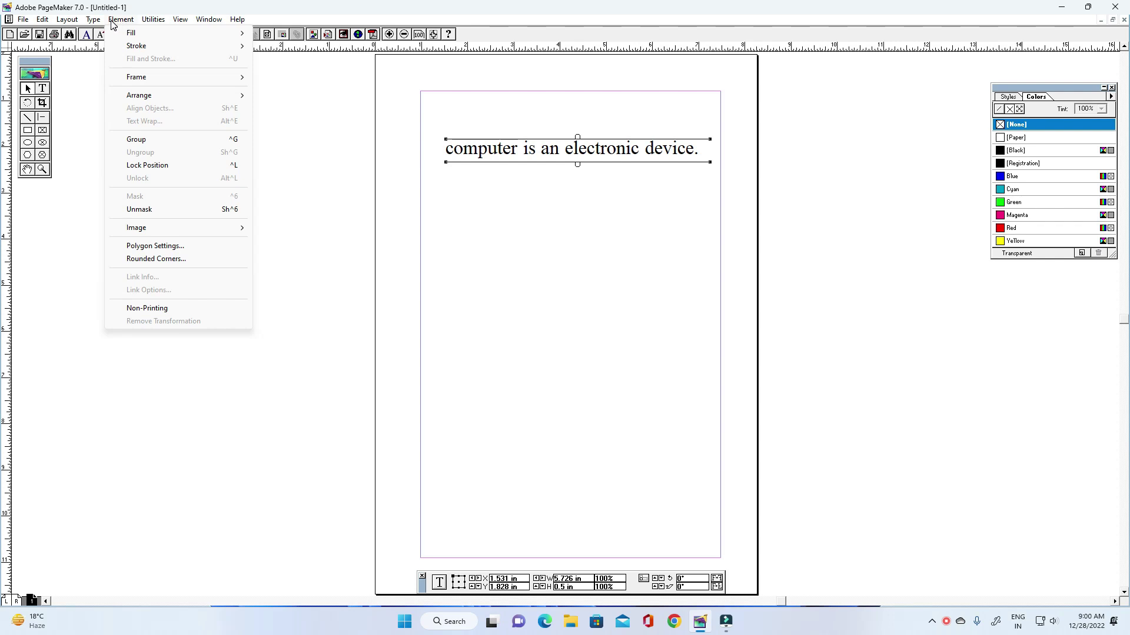
# - Set the document's inside margin to 0.788 inches in the document setup
pyautogui.click(558, 218)
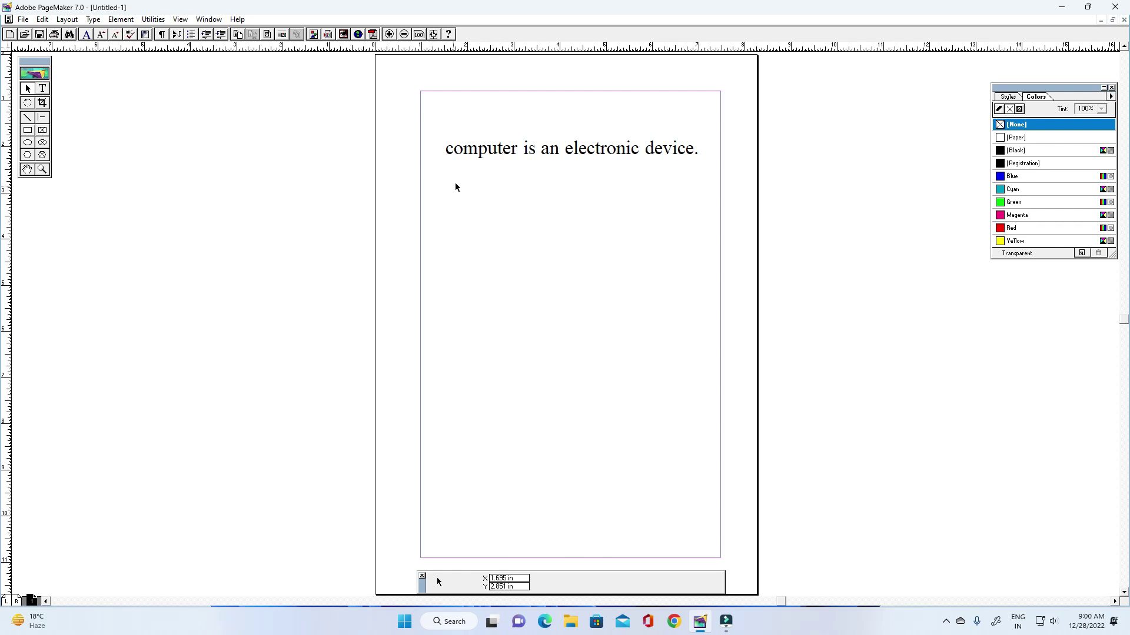
pyautogui.click(25, 20)
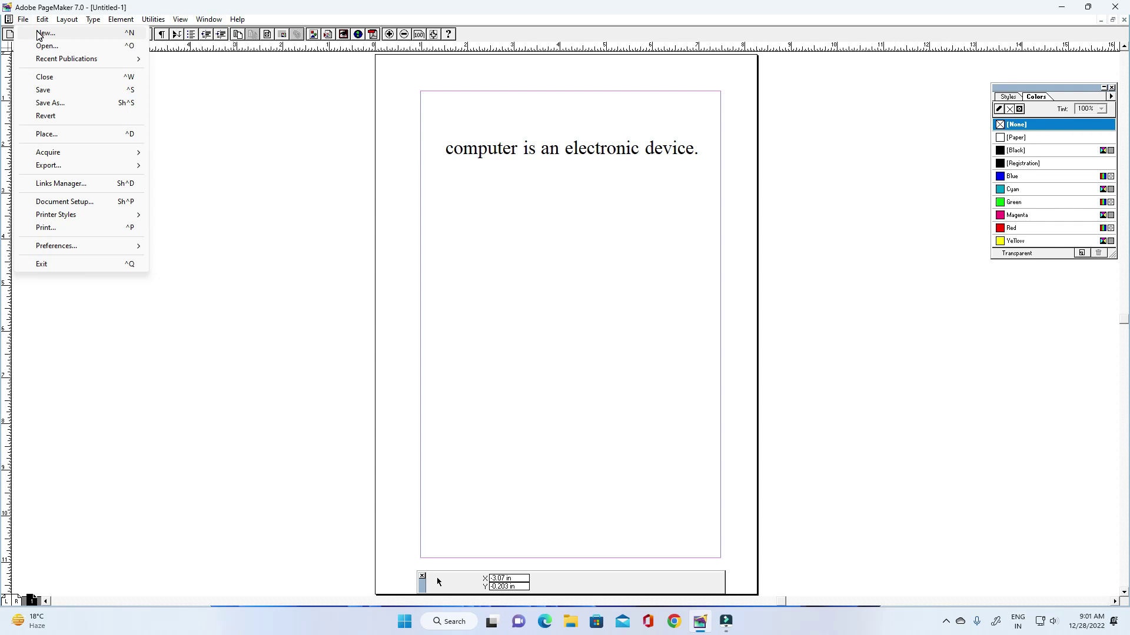
pyautogui.click(44, 202)
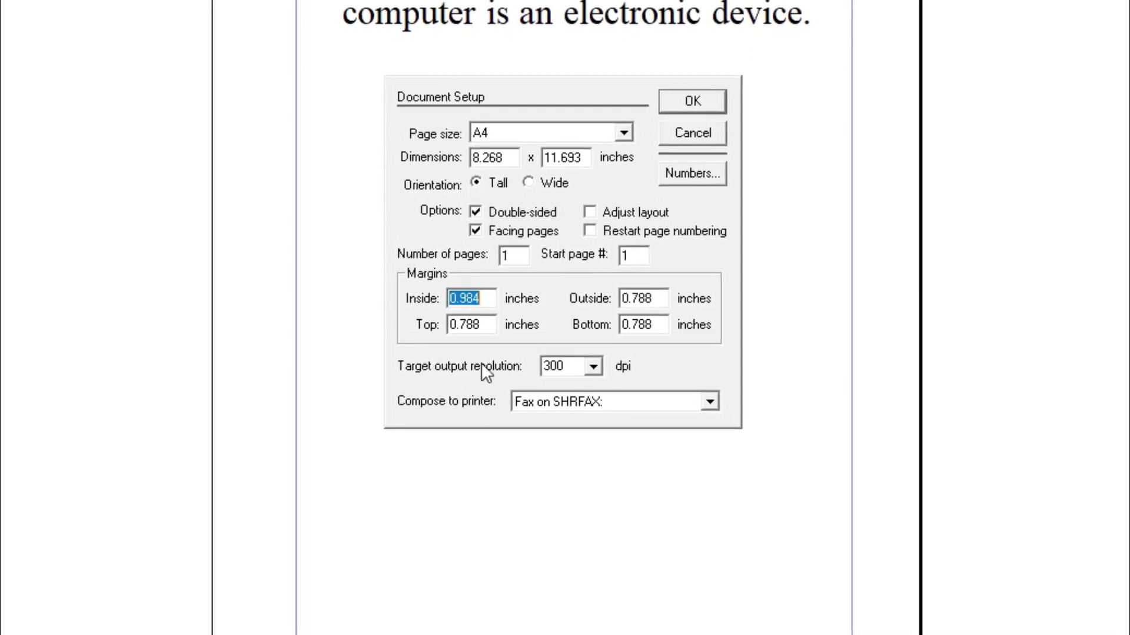
pyautogui.click(490, 297)
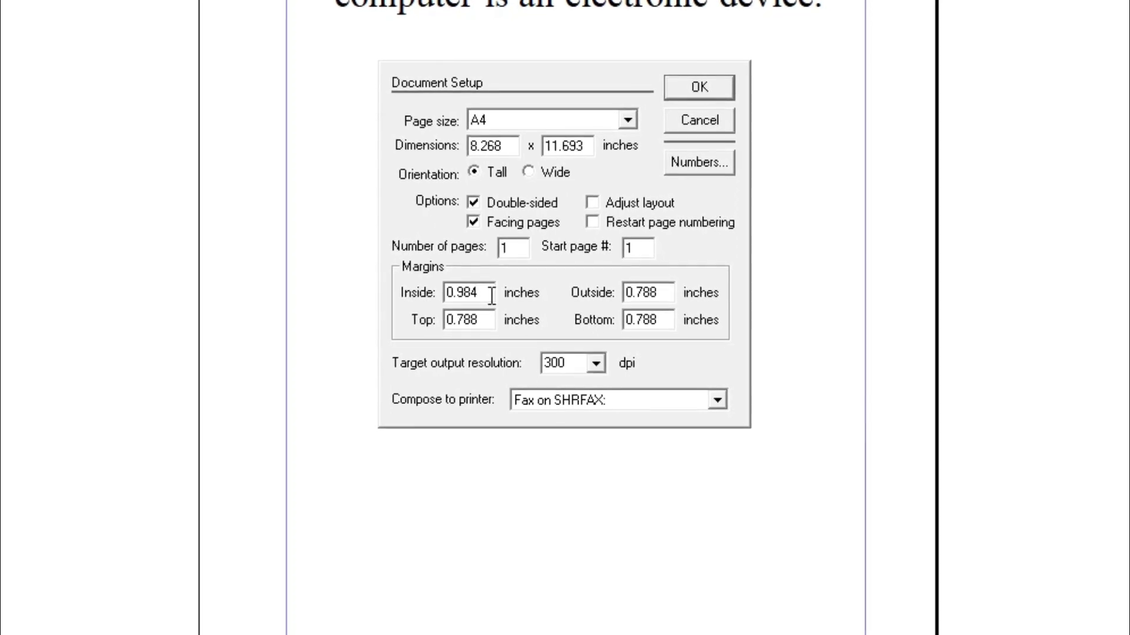
pyautogui.press('BackSpace')
pyautogui.press('BackSpace')
pyautogui.press('BackSpace')
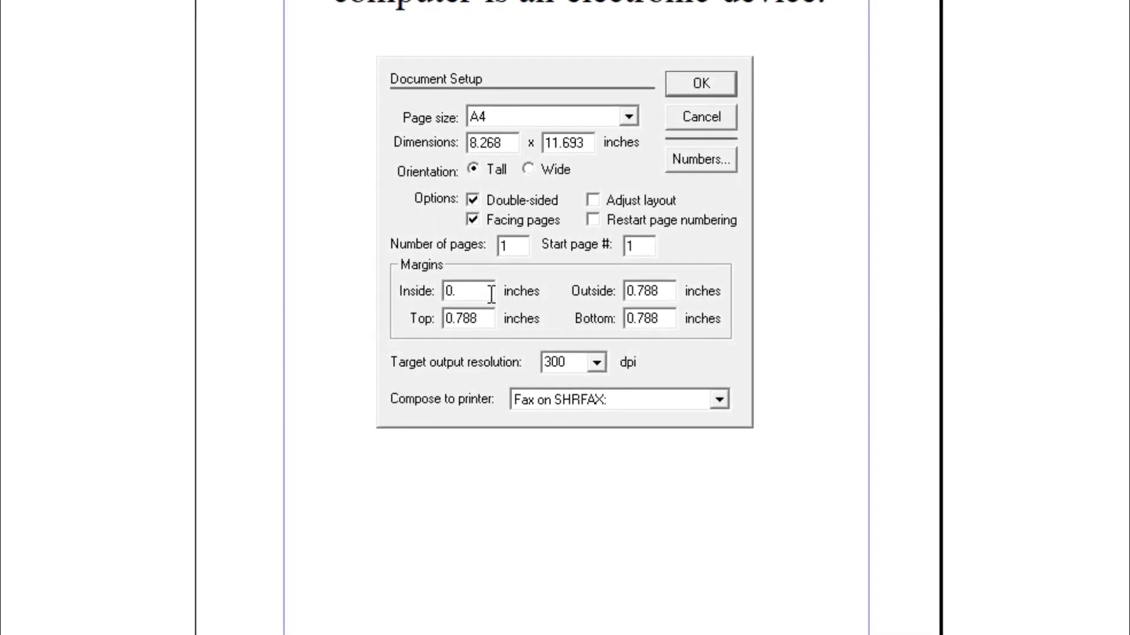
pyautogui.write('788')
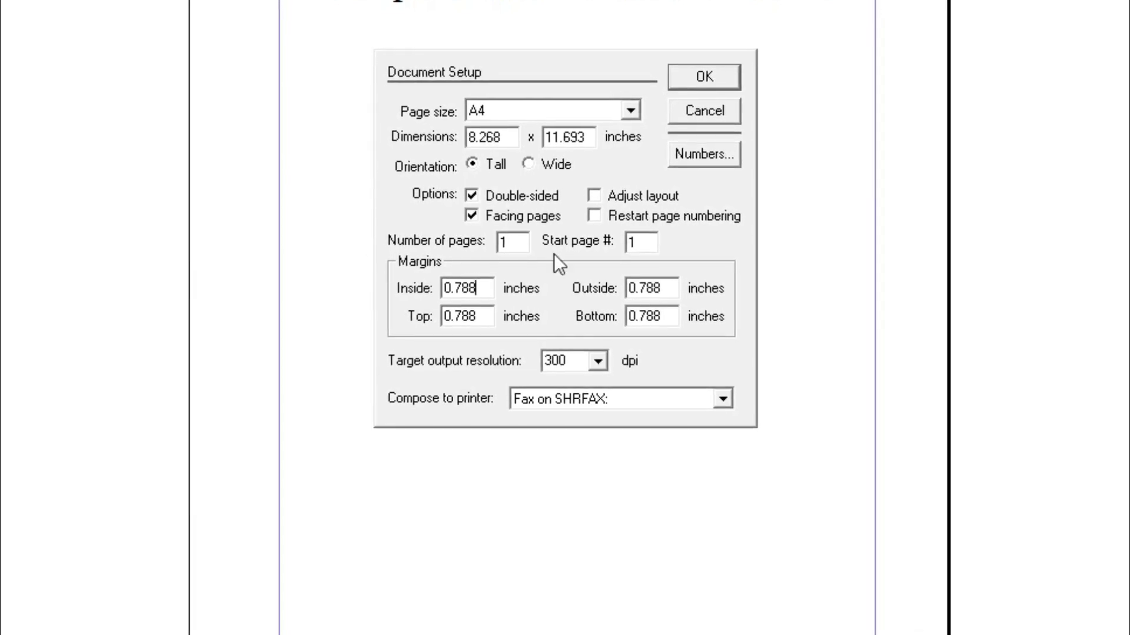
pyautogui.click(715, 75)
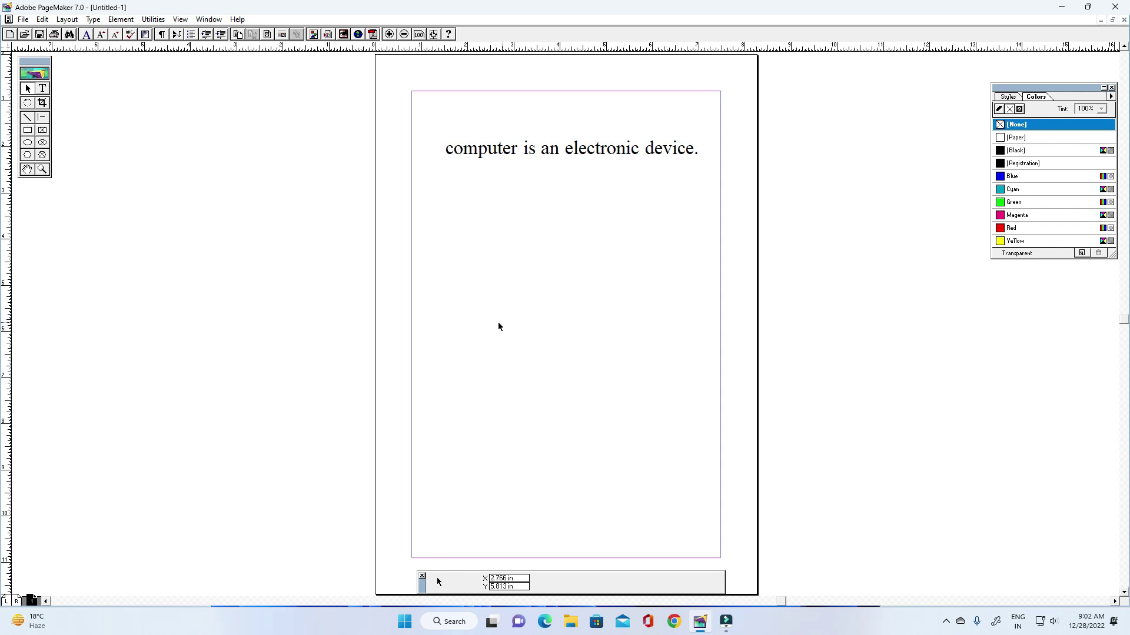
# - Move the line of text up to sit just below the page's top margin guide
pyautogui.moveTo(505, 153); pyautogui.dragTo(499, 121)
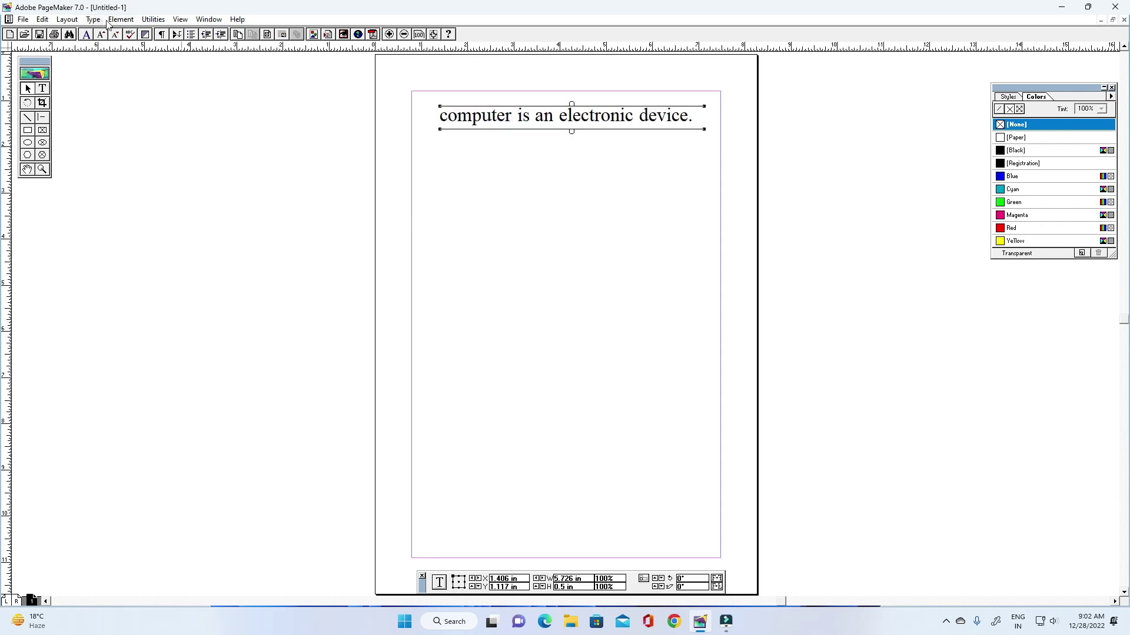
pyautogui.click(118, 20)
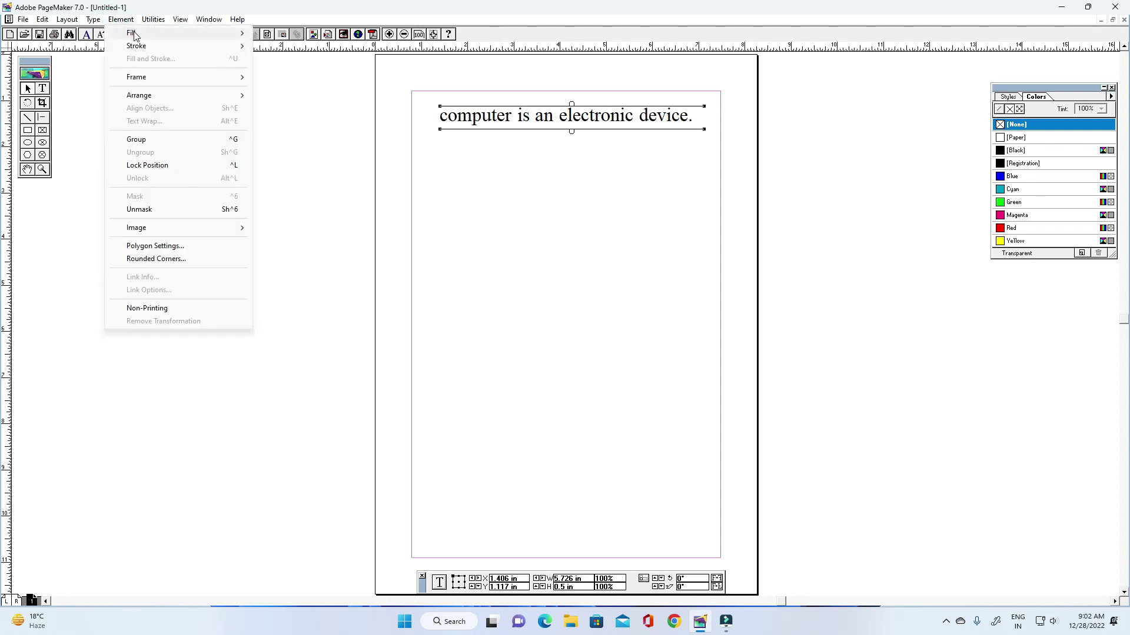
pyautogui.moveTo(135, 36)
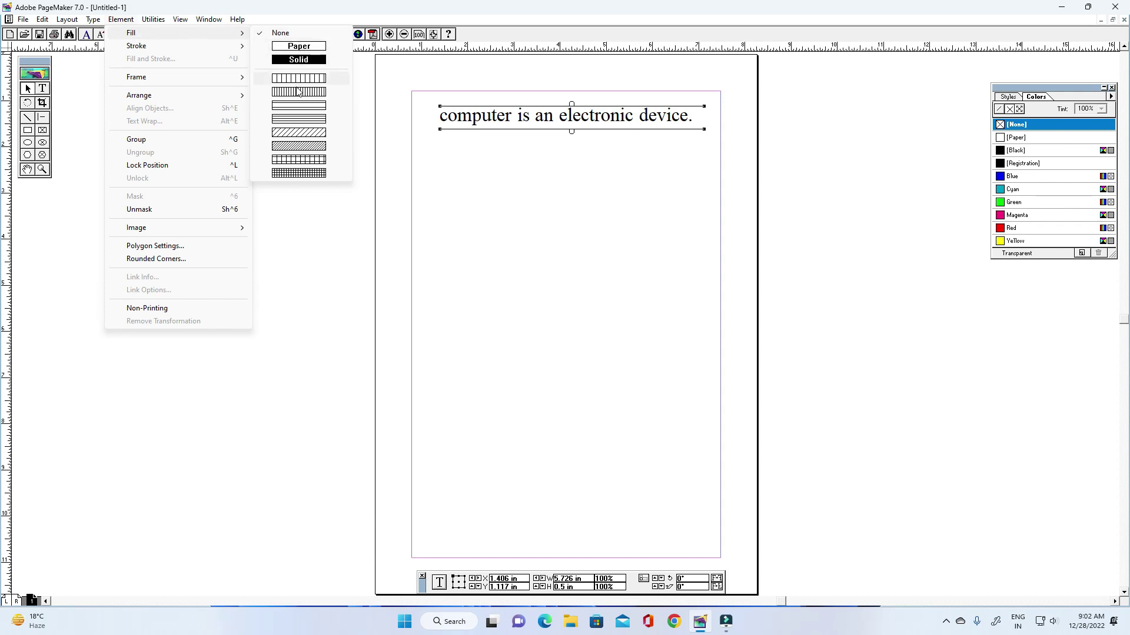
pyautogui.click(292, 253)
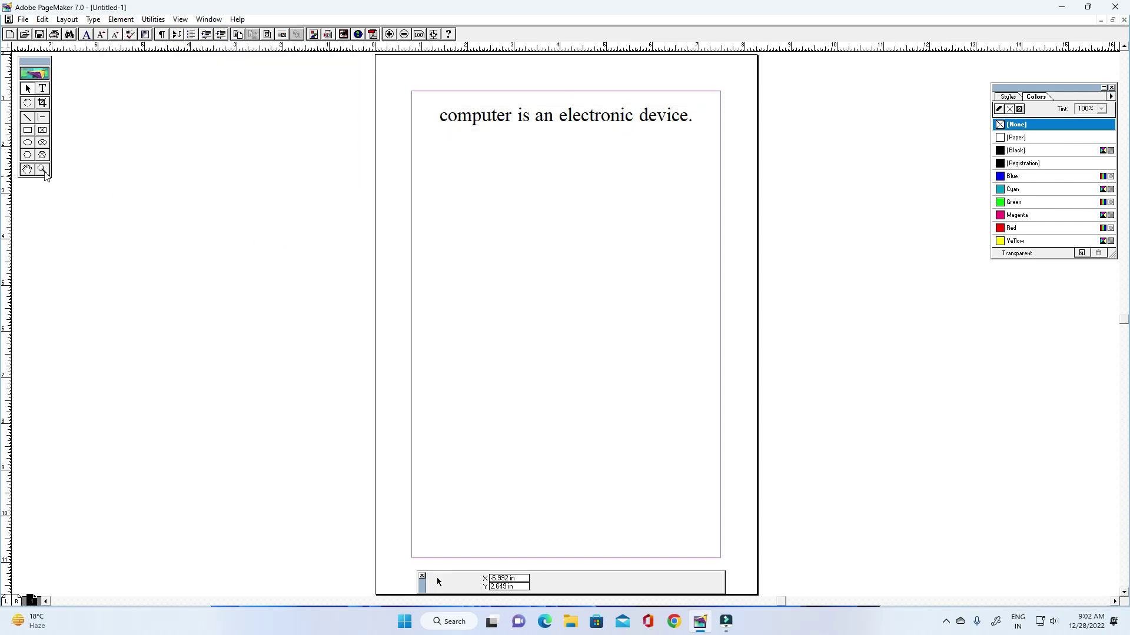
# - Draw an ellipse about 4.86 by 4.53 in below the text and fill it with the dense diagonal-line pattern
pyautogui.click(30, 144)
pyautogui.moveTo(446, 163); pyautogui.dragTo(670, 372)
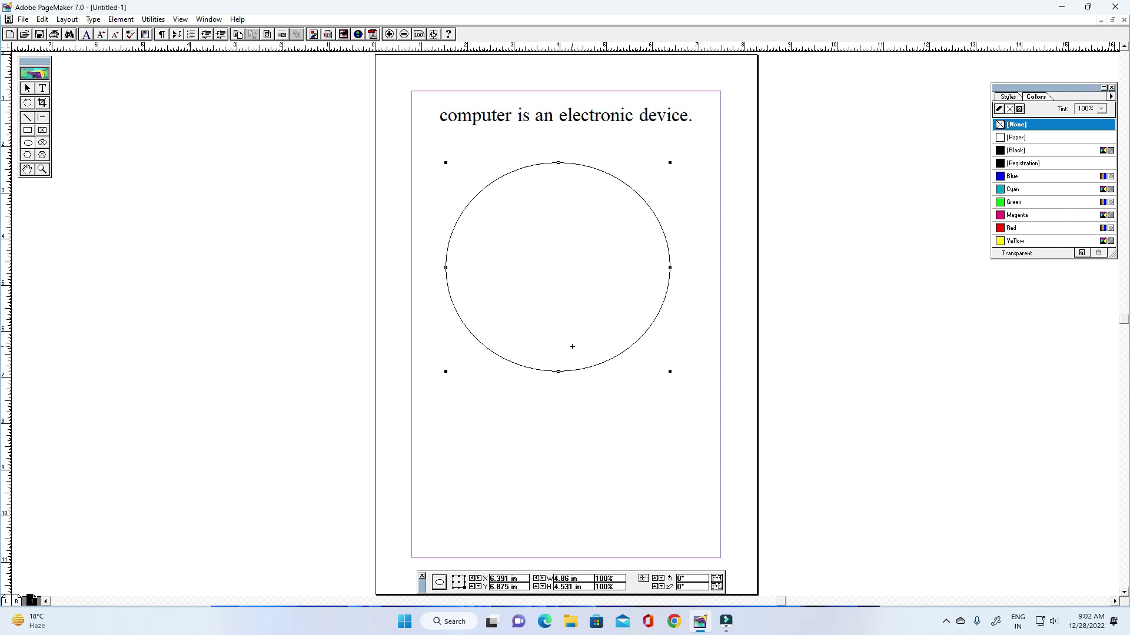
pyautogui.click(124, 20)
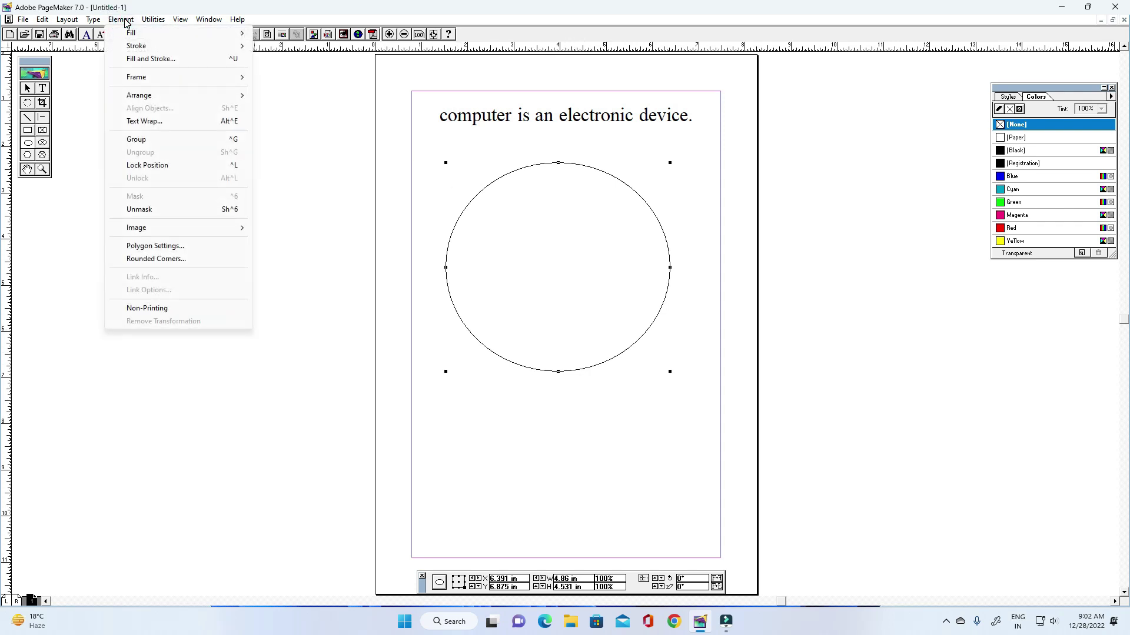
pyautogui.moveTo(142, 34)
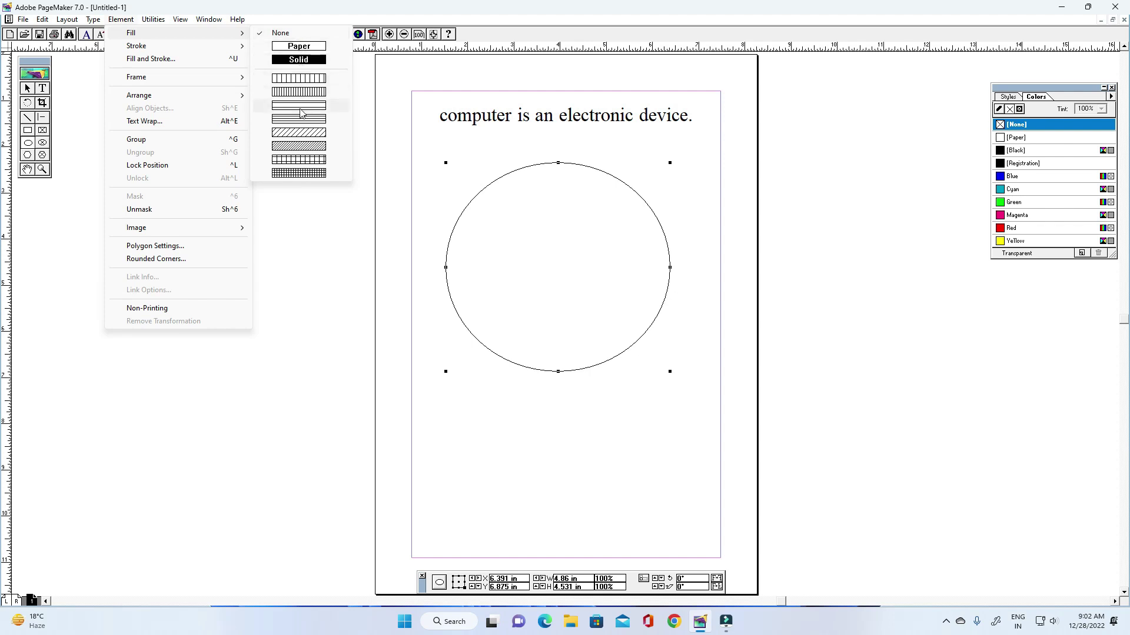
pyautogui.click(305, 147)
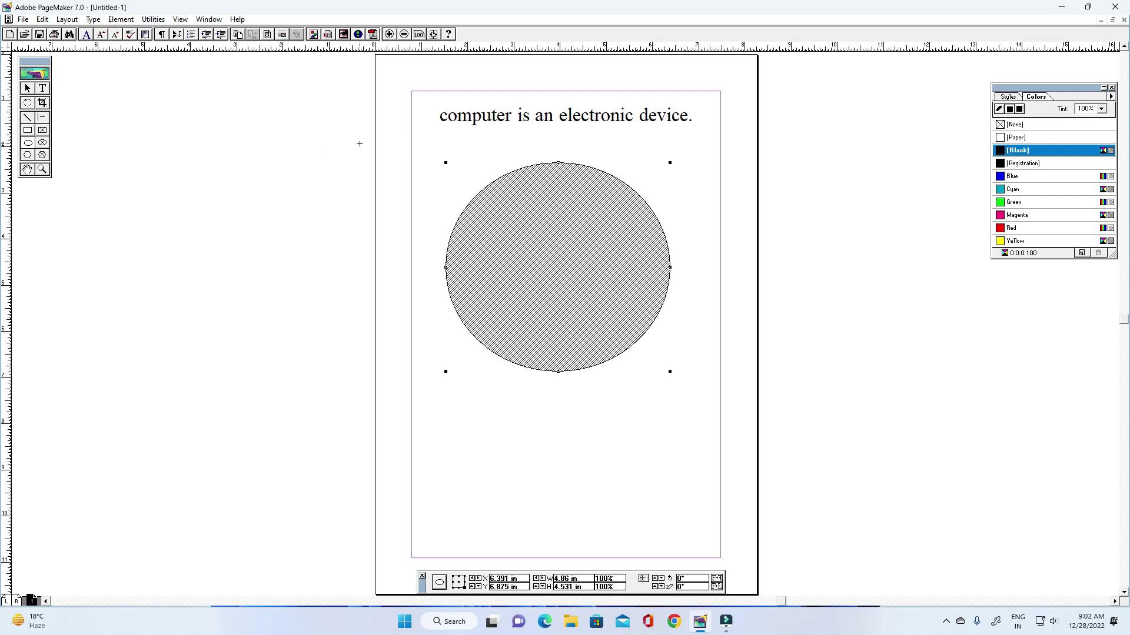
# - Try Blue as the ellipse's fill color, settle on Red, and switch the fill to the widely spaced vertical-line pattern
pyautogui.click(1021, 178)
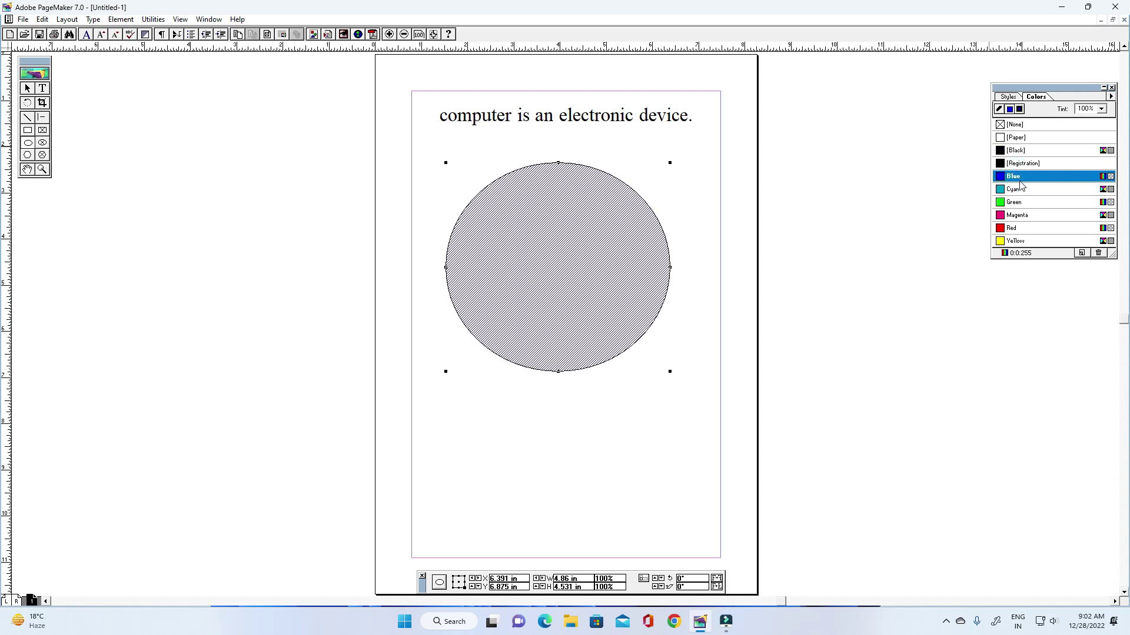
pyautogui.click(1013, 228)
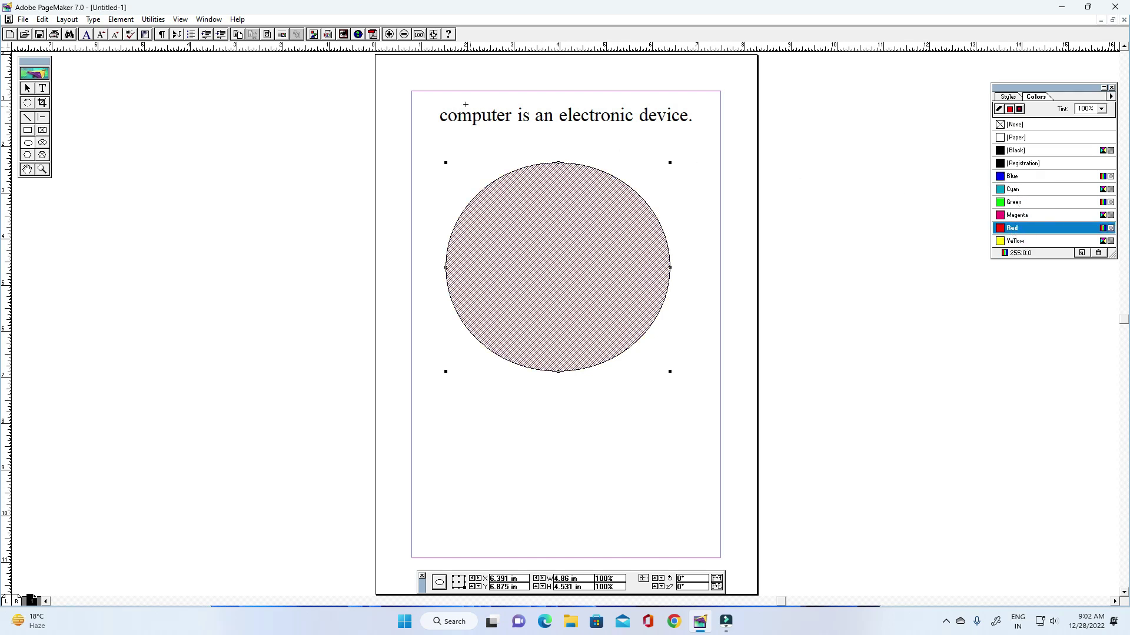
pyautogui.click(128, 20)
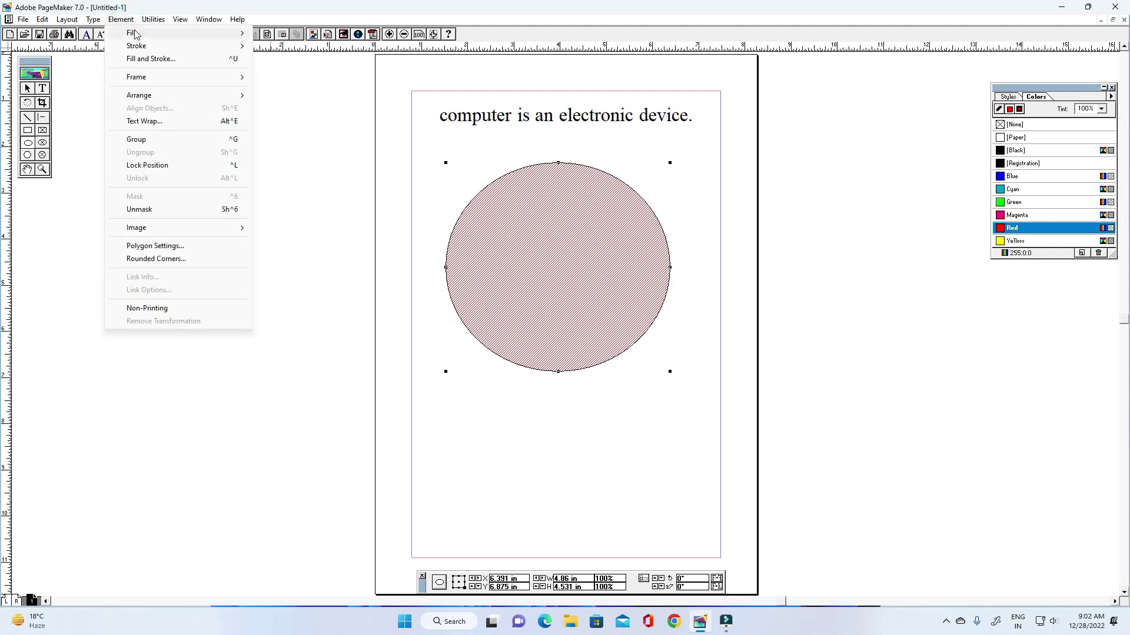
pyautogui.moveTo(134, 33)
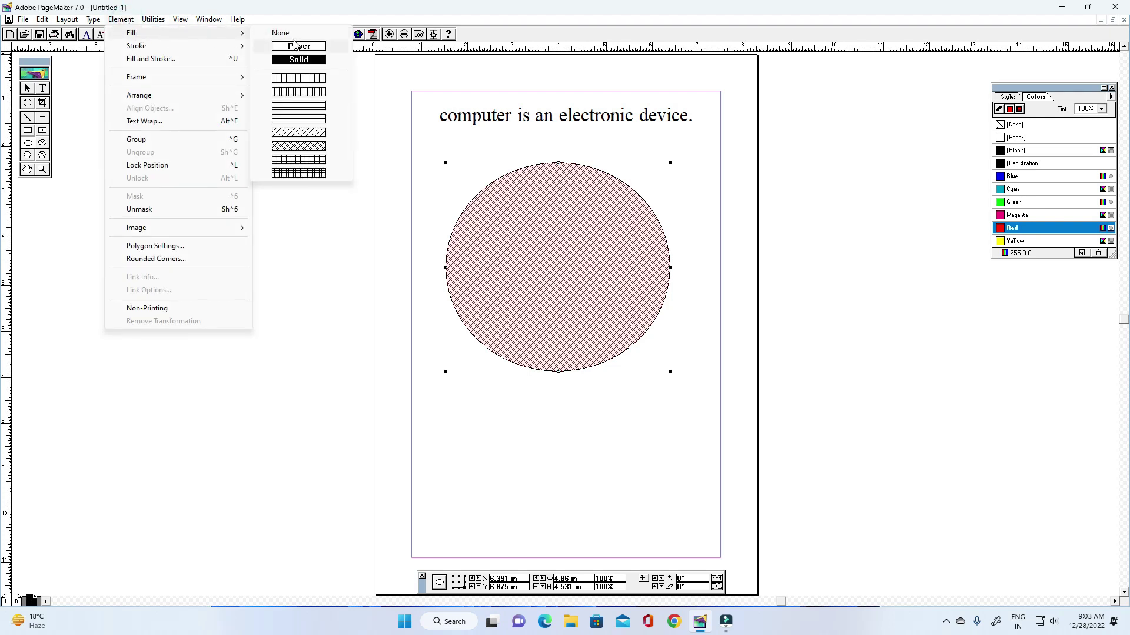
pyautogui.click(302, 80)
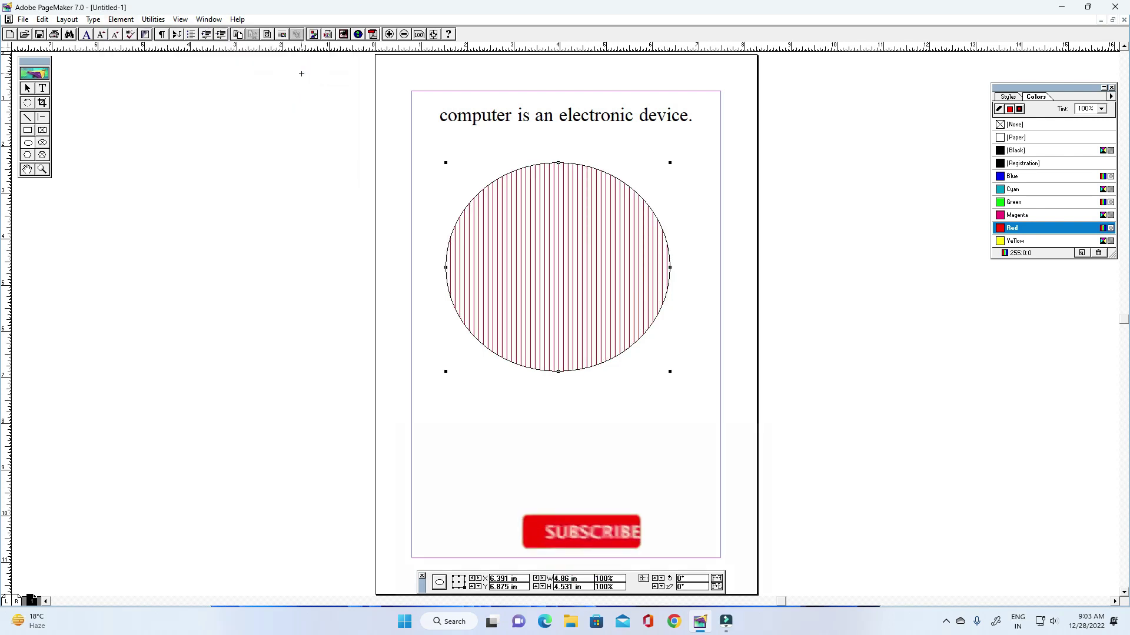
# - Give the ellipse a solid 6pt stroke and thicken it to the solid 12pt stroke
pyautogui.click(120, 19)
pyautogui.moveTo(136, 32)
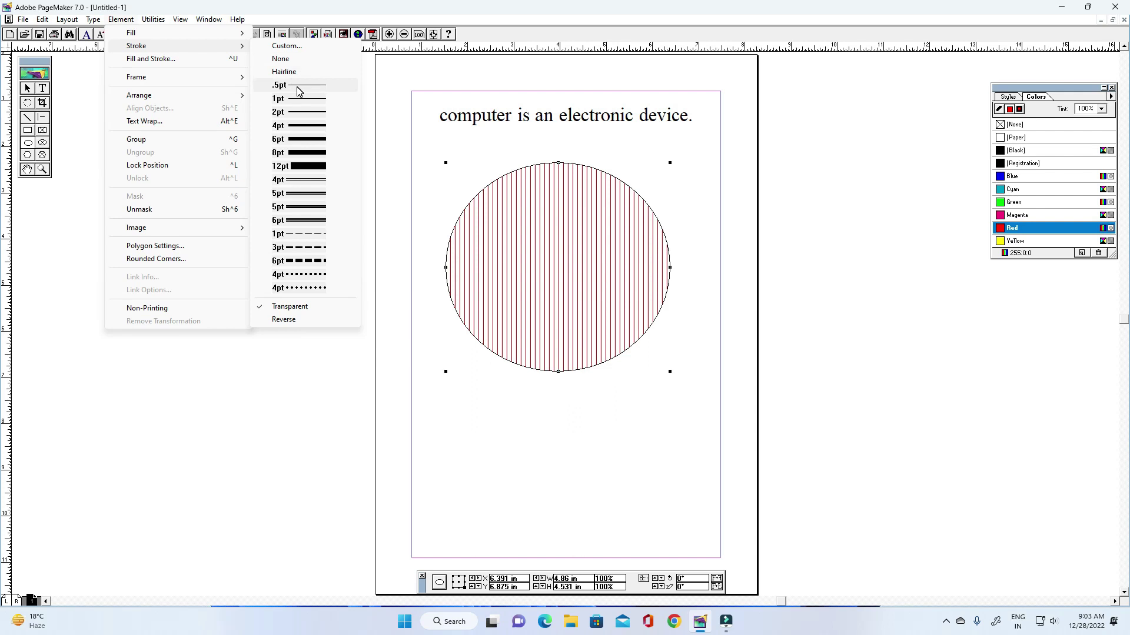
pyautogui.click(309, 141)
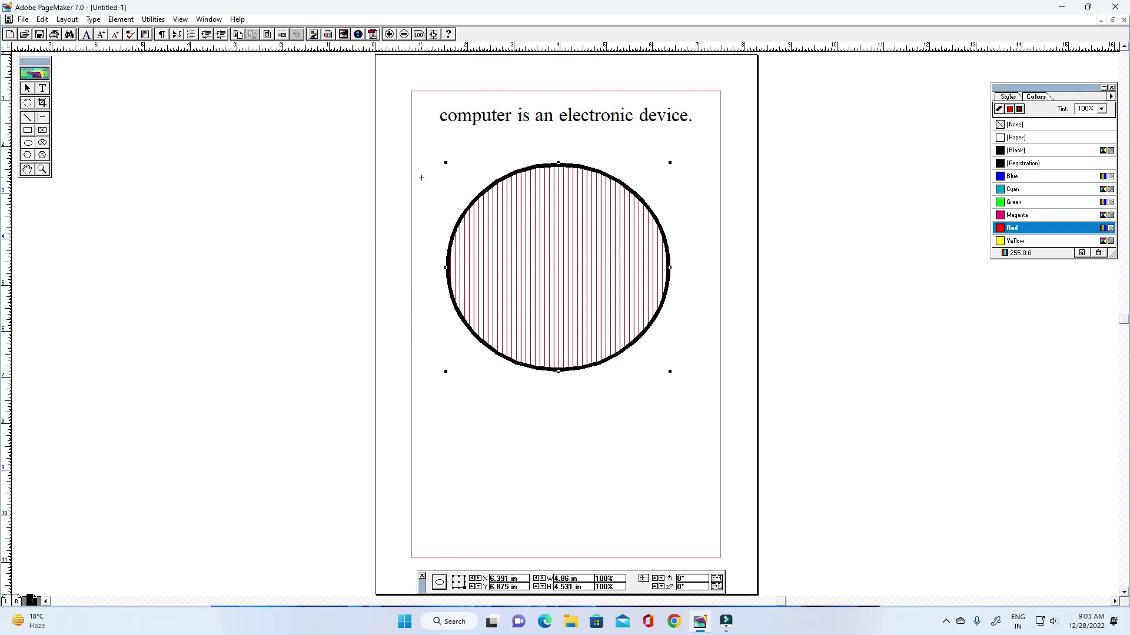
pyautogui.click(121, 19)
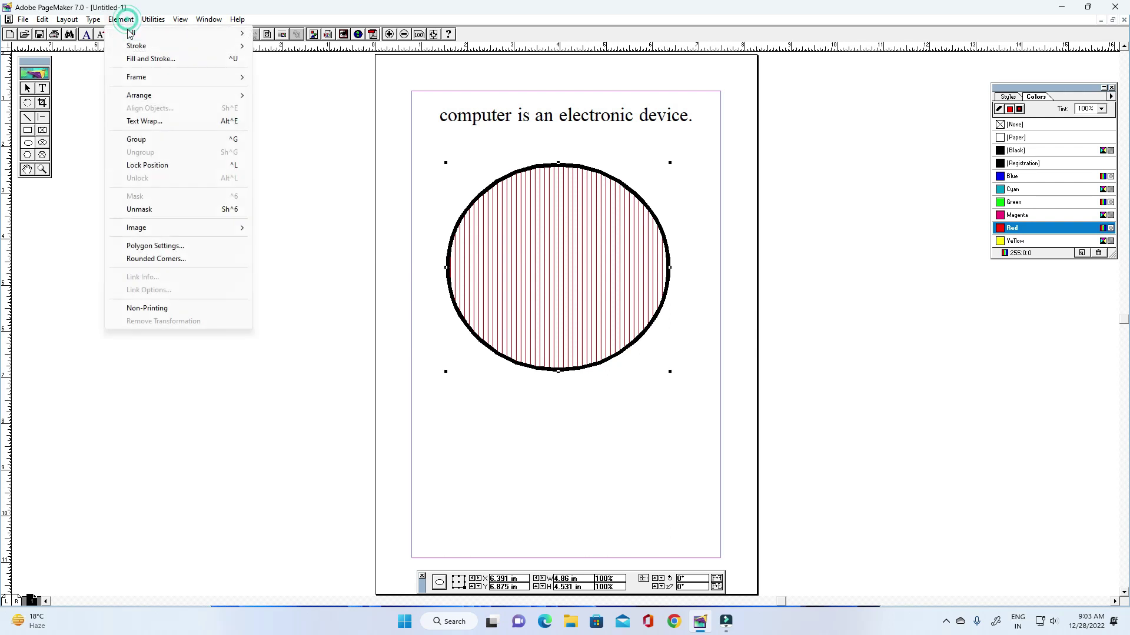
pyautogui.moveTo(144, 48)
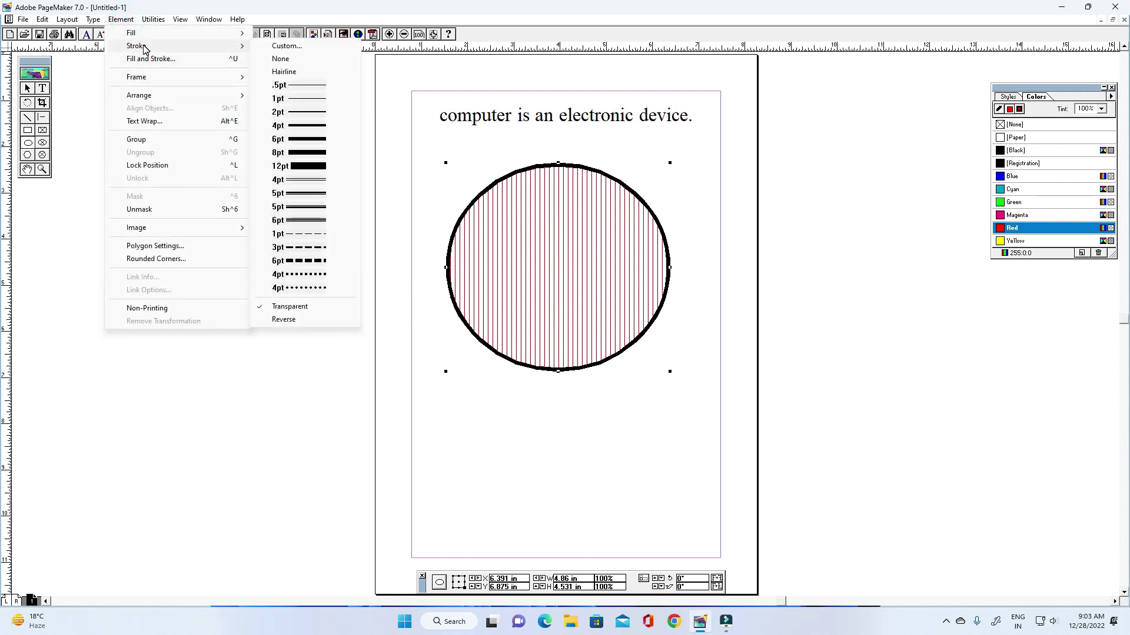
pyautogui.click(306, 166)
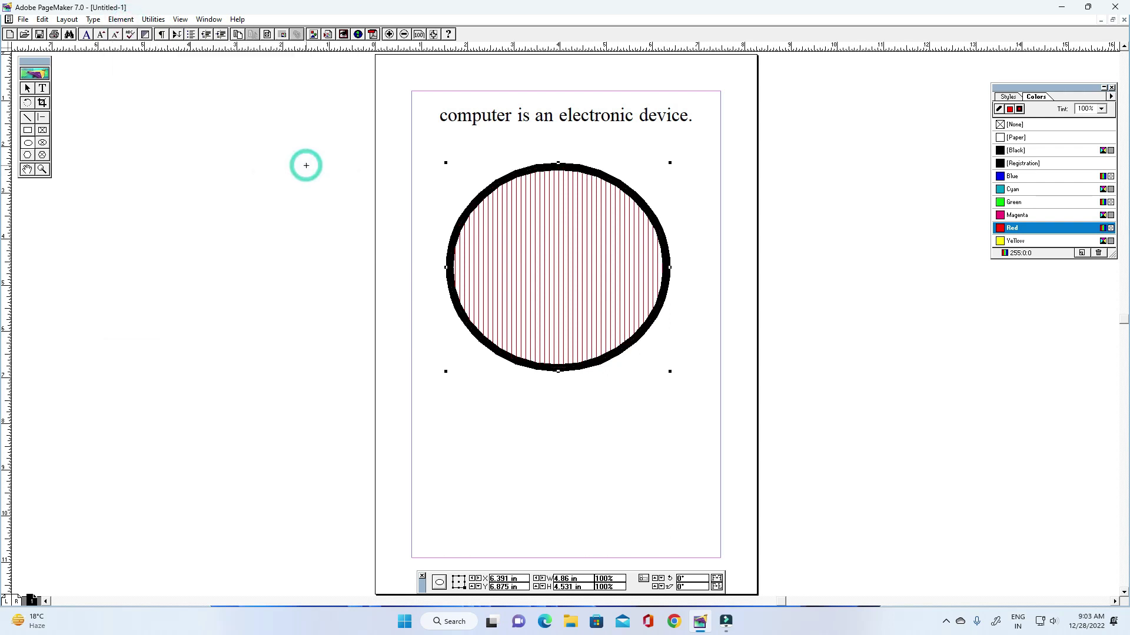
# - Apply the 6pt triple-line stroke to the ellipse and set the stroke color to Blue
pyautogui.click(120, 20)
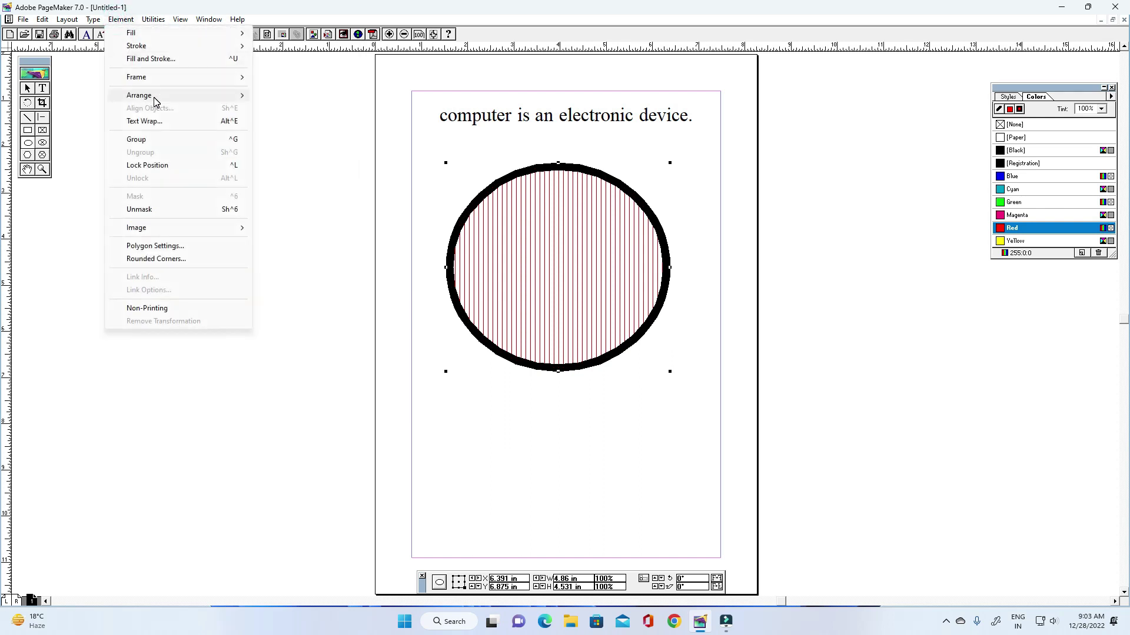
pyautogui.moveTo(177, 46)
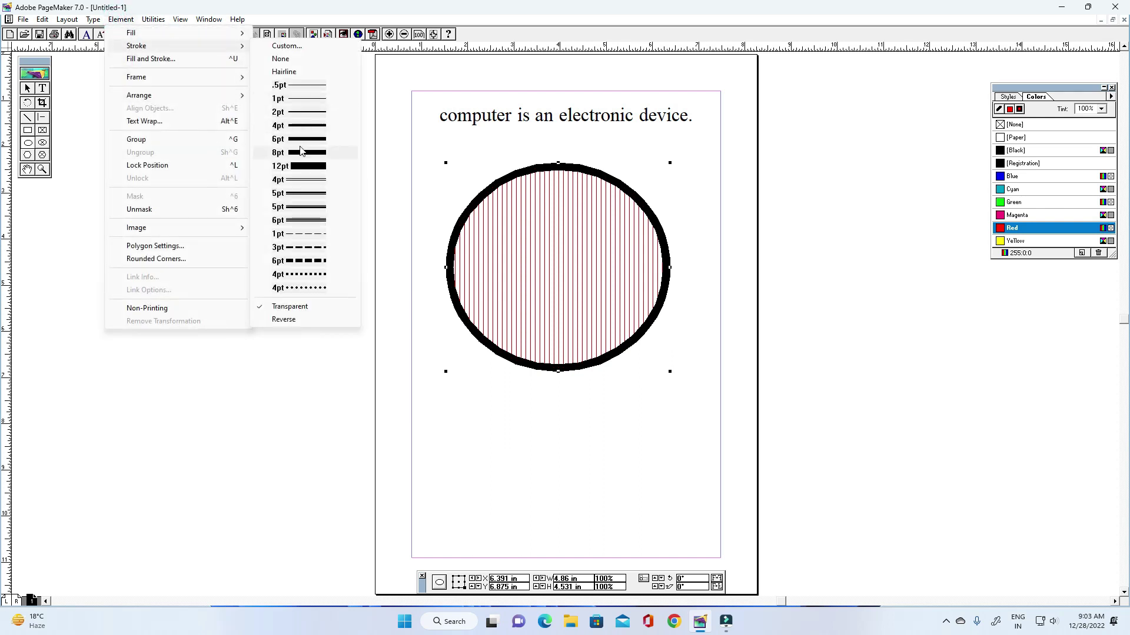
pyautogui.click(297, 216)
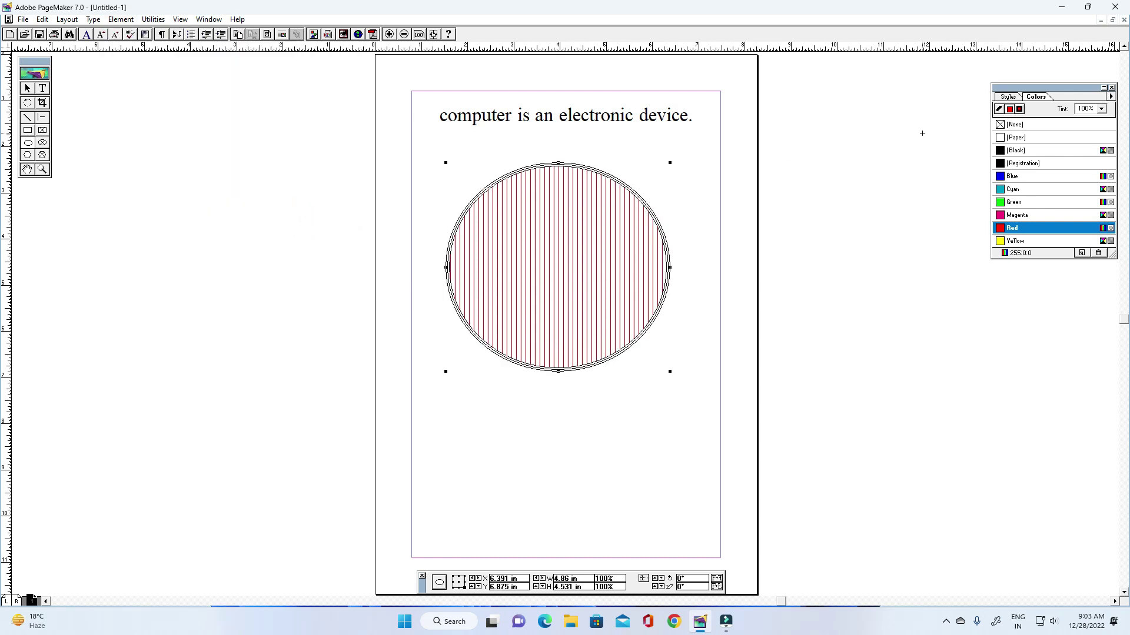
pyautogui.click(1000, 108)
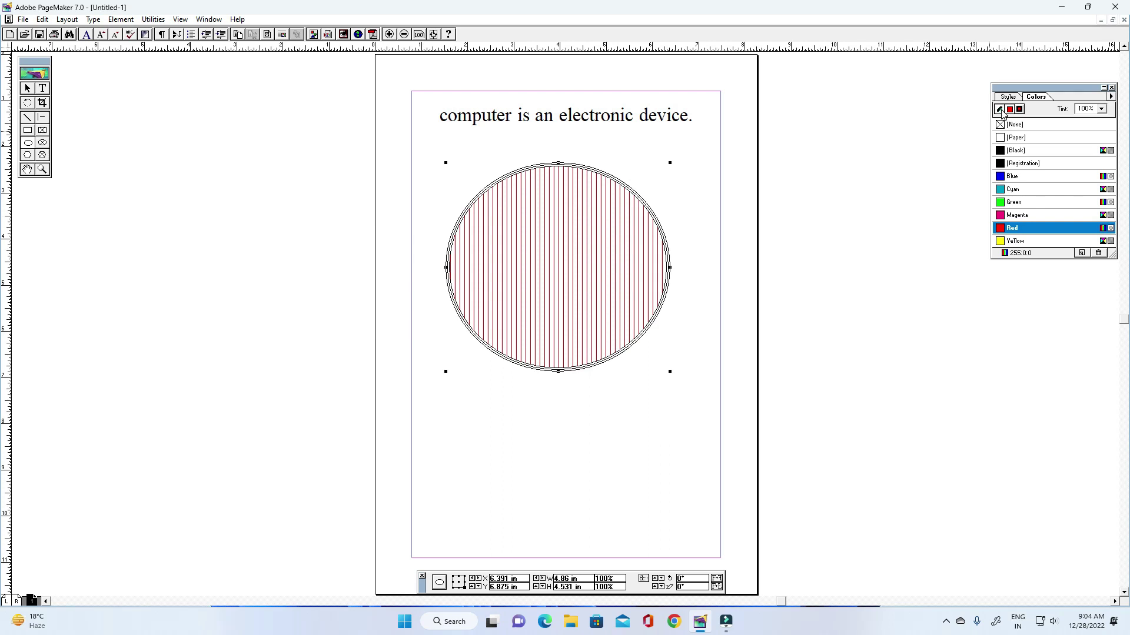
pyautogui.click(1013, 178)
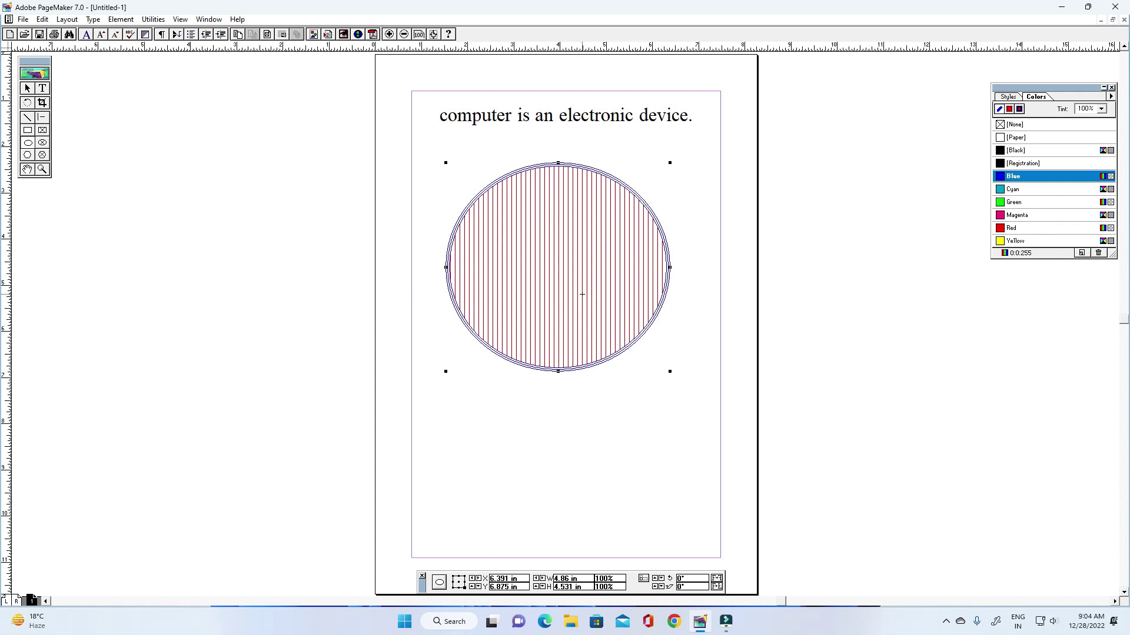
# - Change the ellipse's outline to the last 4pt dotted stroke style
pyautogui.click(120, 19)
pyautogui.moveTo(134, 48)
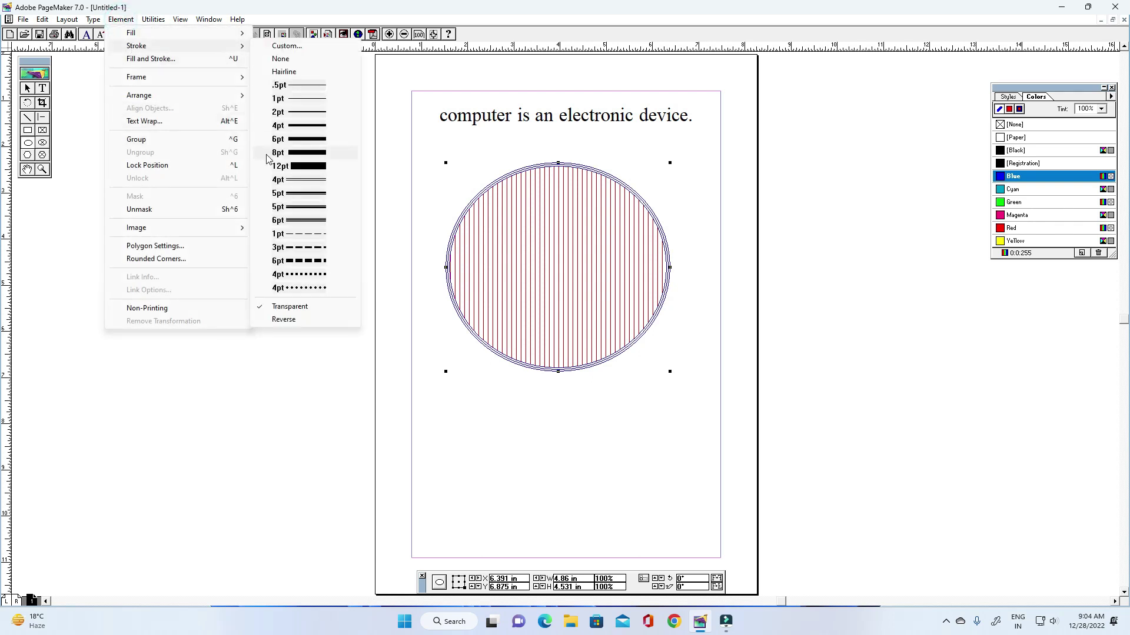
pyautogui.click(294, 292)
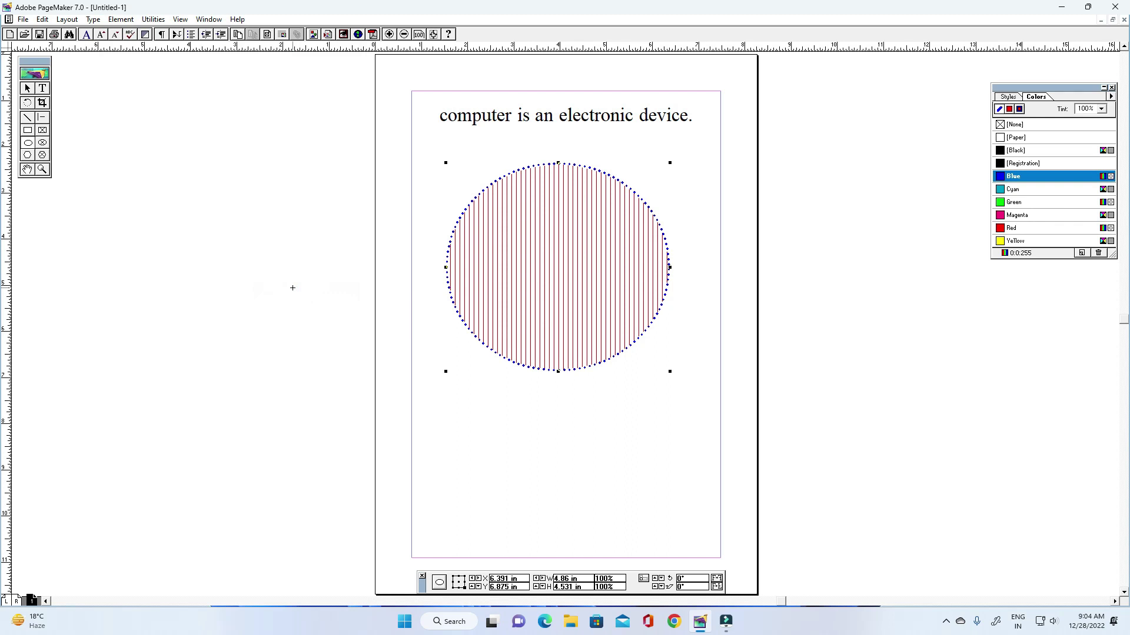
# - Set the ellipse's fill to the dense grid pattern and its stroke to the 6pt dashed line in the Fill and Stroke settings
pyautogui.click(127, 19)
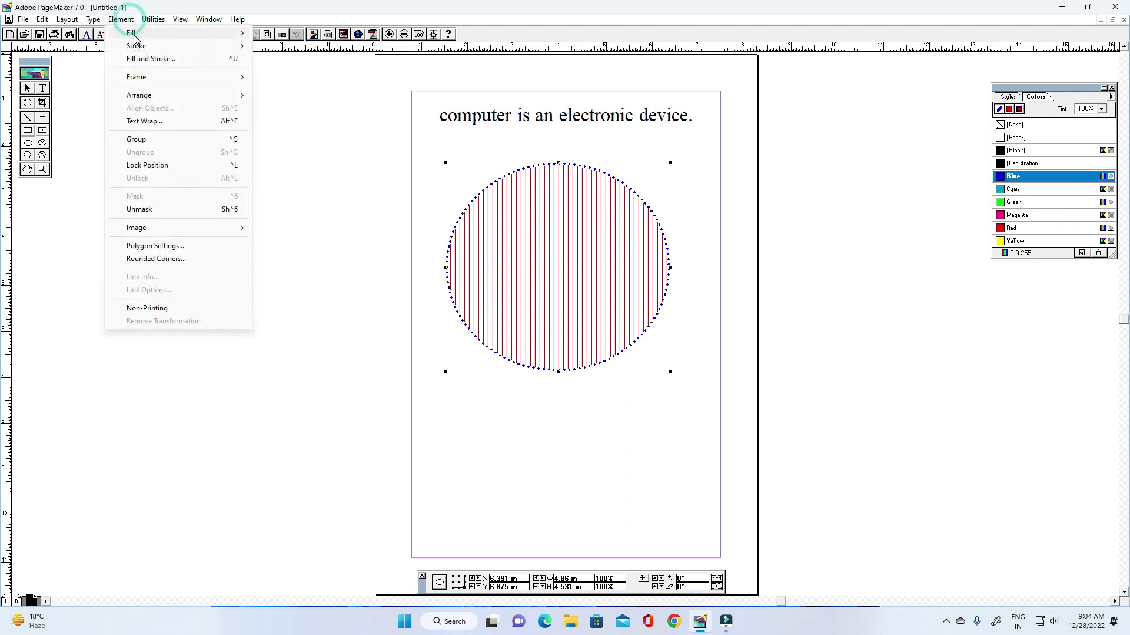
pyautogui.moveTo(134, 35)
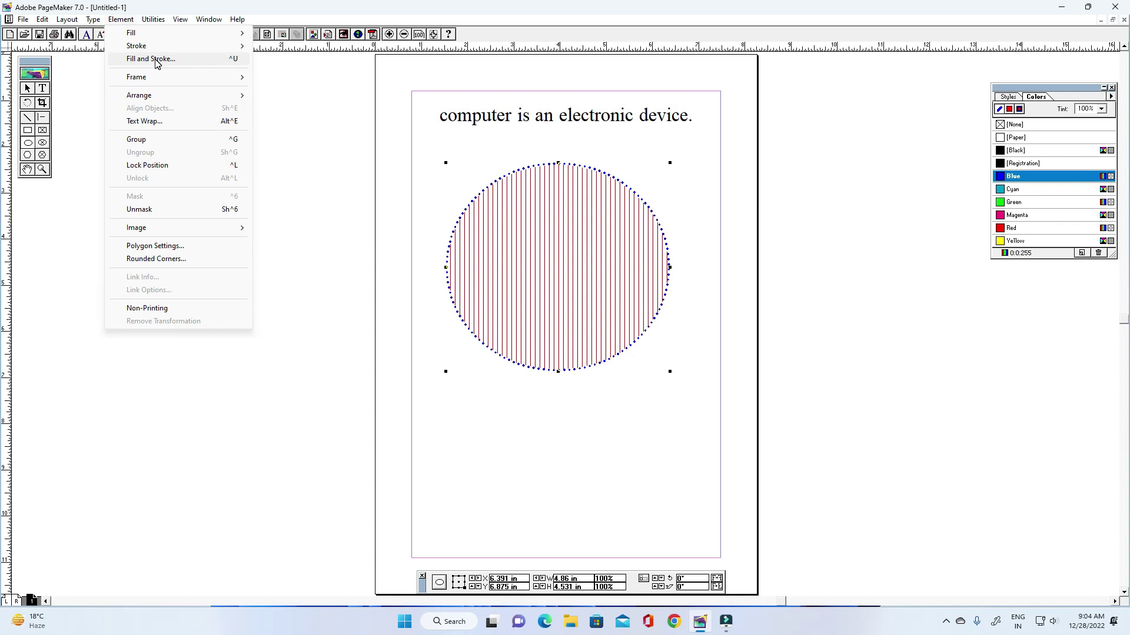
pyautogui.click(156, 60)
pyautogui.moveTo(573, 218)
pyautogui.mouseDown()
pyautogui.moveTo(512, 318)
pyautogui.moveTo(563, 392)
pyautogui.moveTo(222, 188)
pyautogui.moveTo(251, 207)
pyautogui.mouseUp()
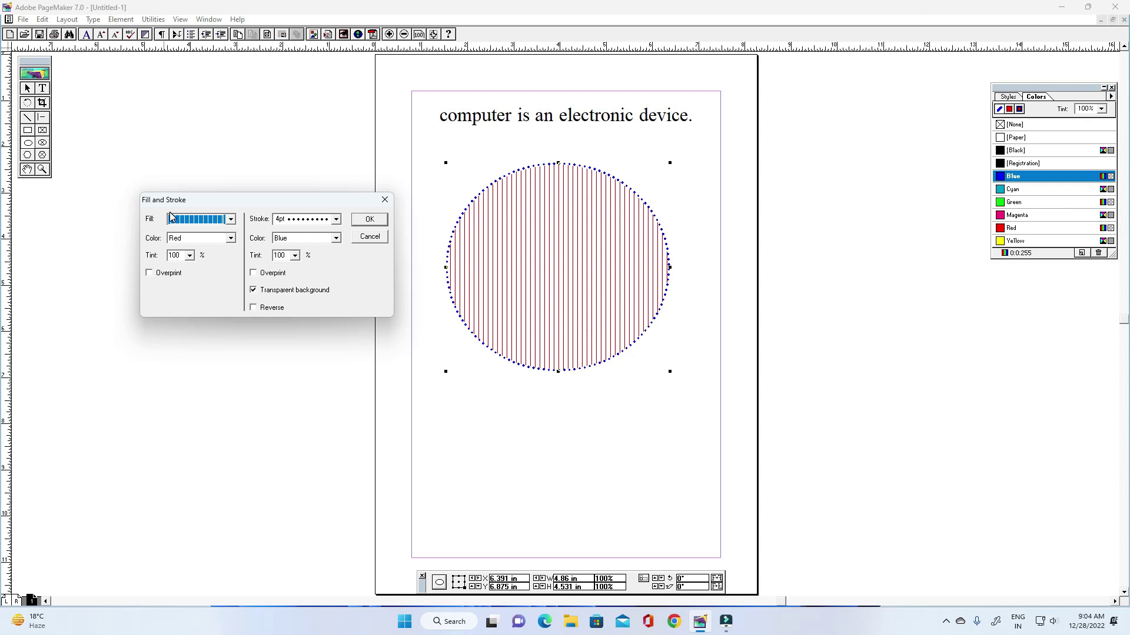
pyautogui.moveTo(218, 204)
pyautogui.mouseDown()
pyautogui.moveTo(270, 155)
pyautogui.moveTo(233, 146)
pyautogui.mouseUp()
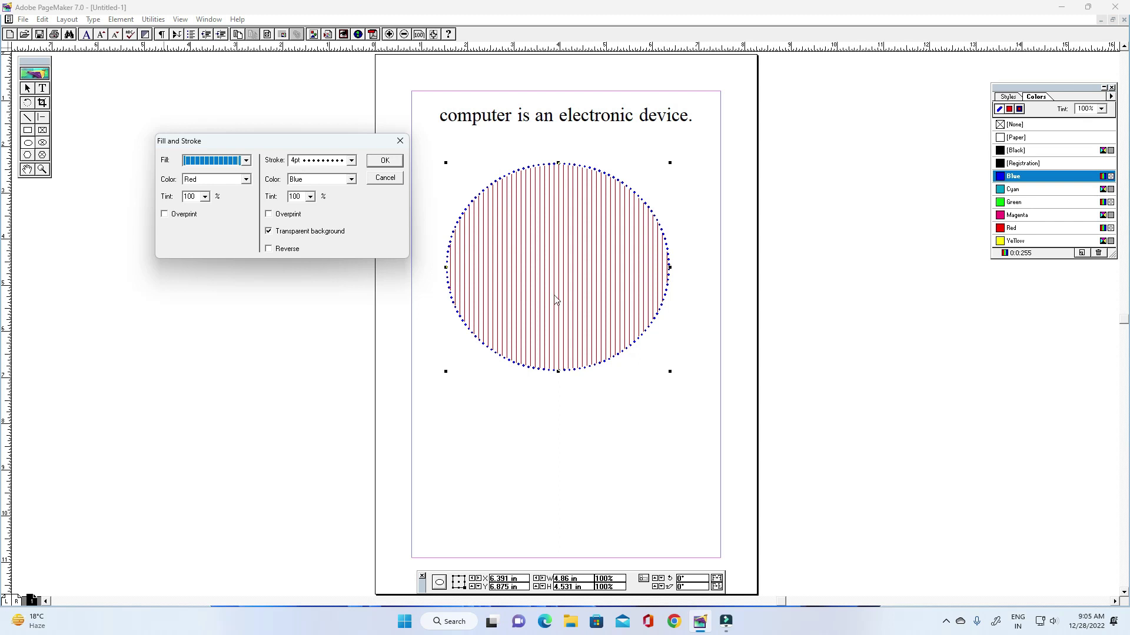
pyautogui.click(247, 161)
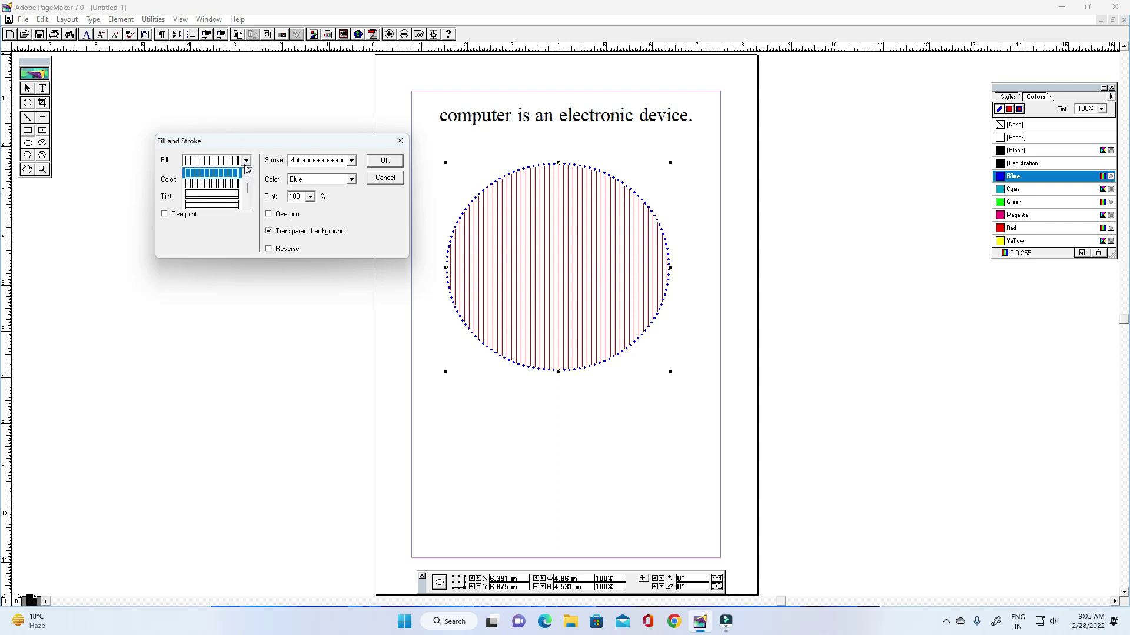
pyautogui.moveTo(248, 188); pyautogui.dragTo(248, 198)
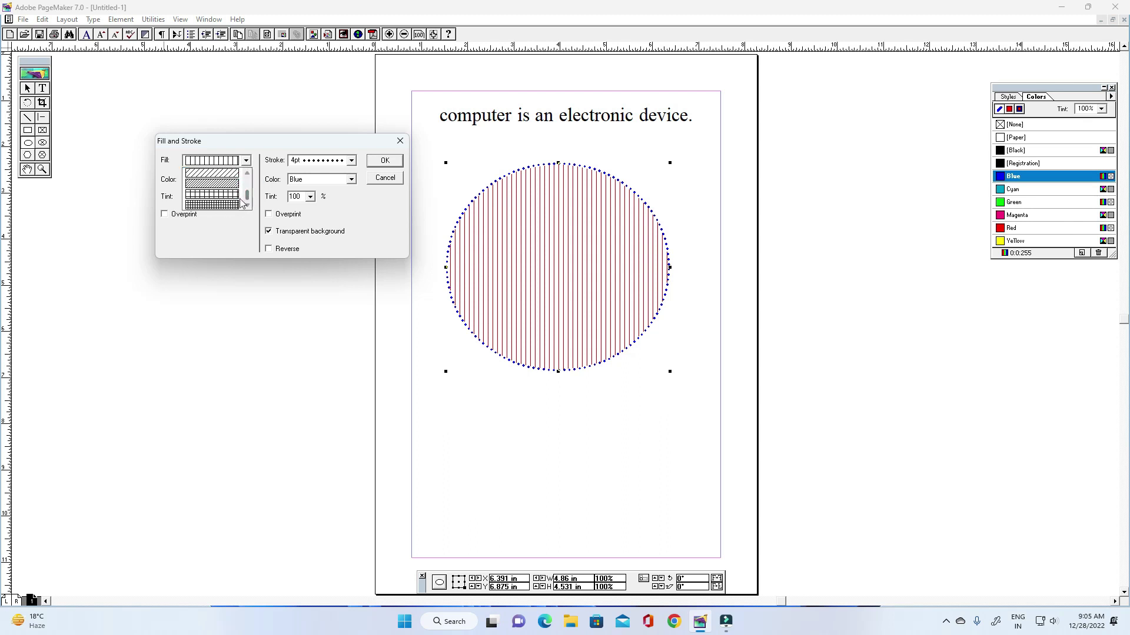
pyautogui.click(224, 208)
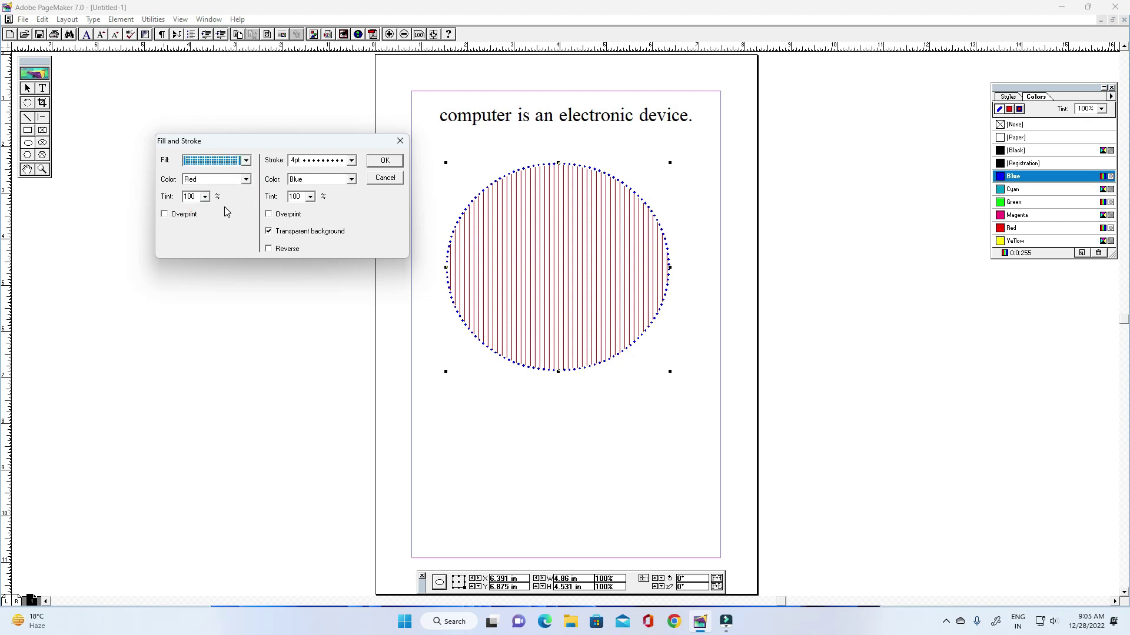
pyautogui.click(352, 162)
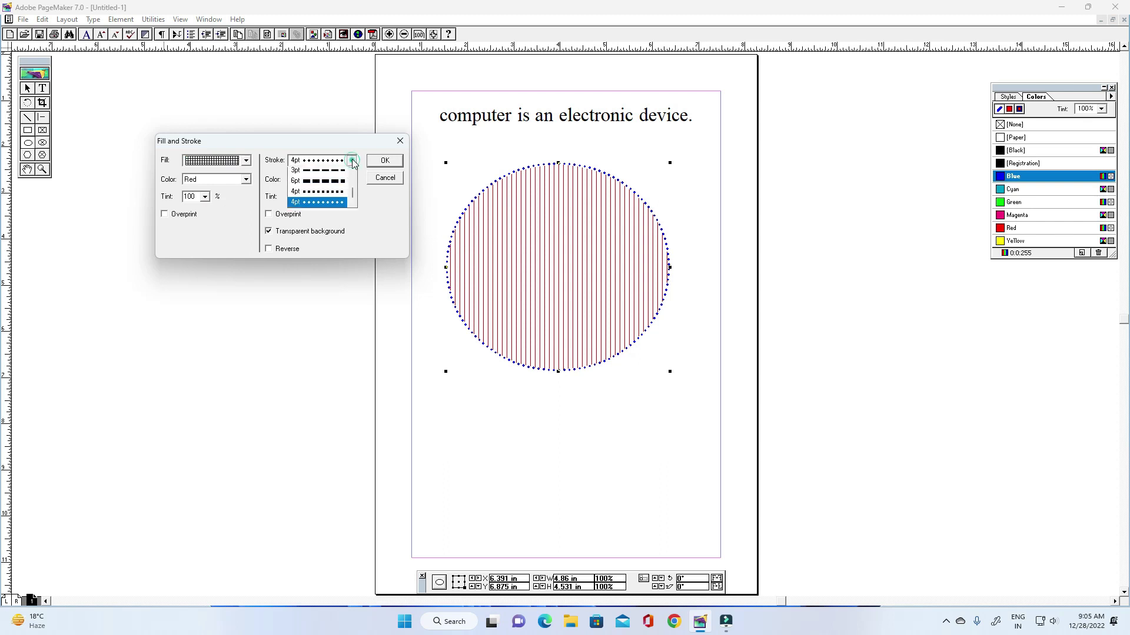
pyautogui.click(334, 184)
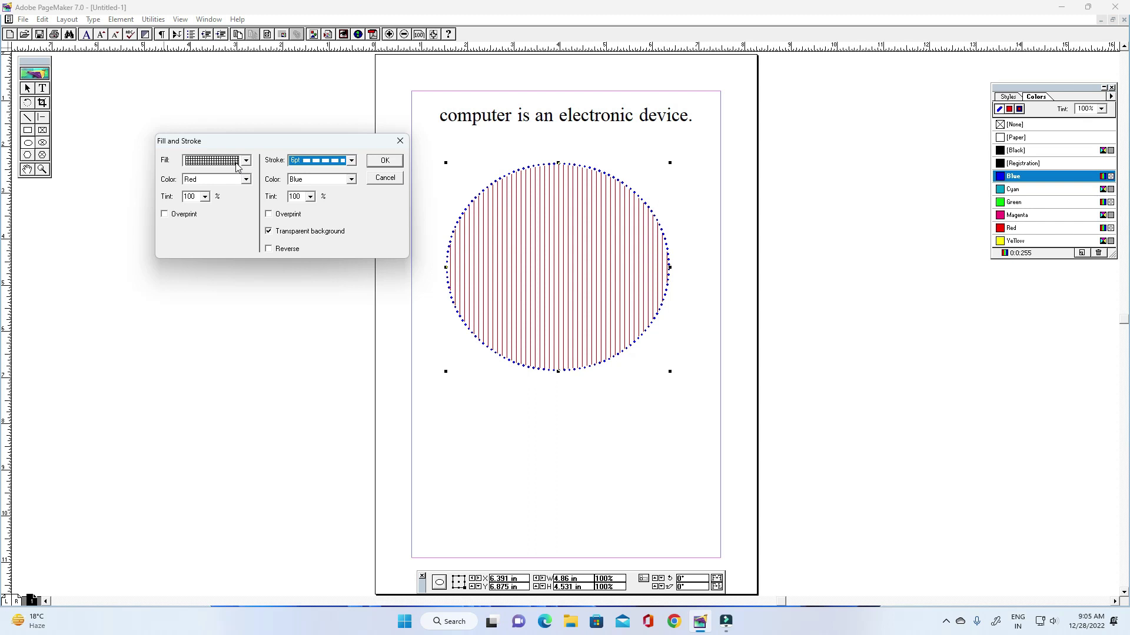
# - Set the ellipse's fill color to Blue and stroke color to Red, and apply the fill and stroke settings
pyautogui.click(247, 184)
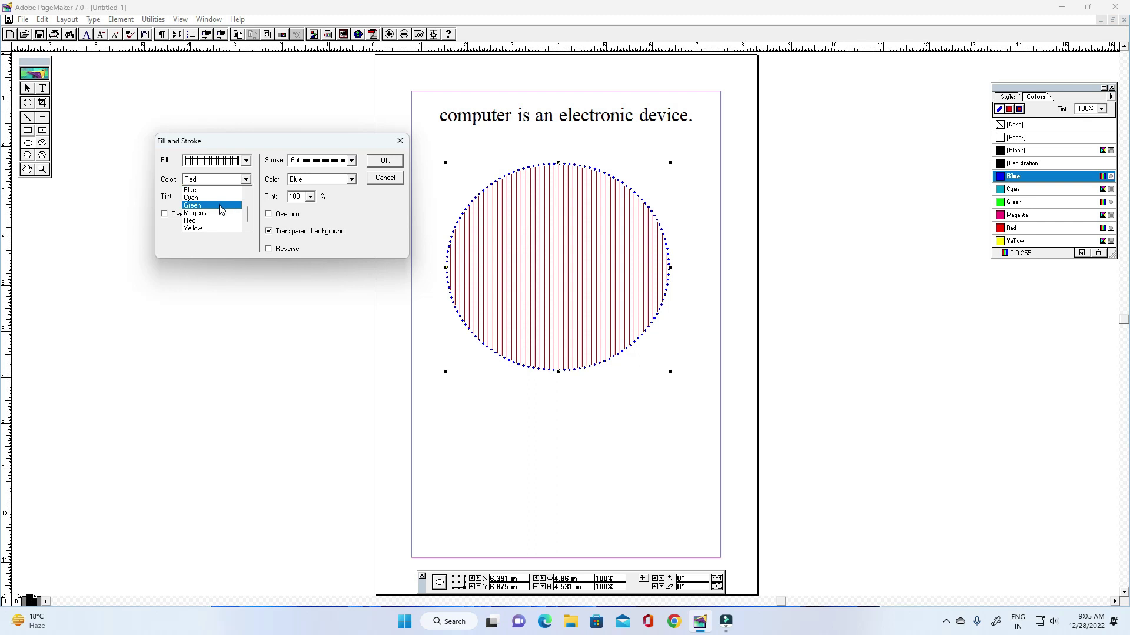
pyautogui.click(215, 189)
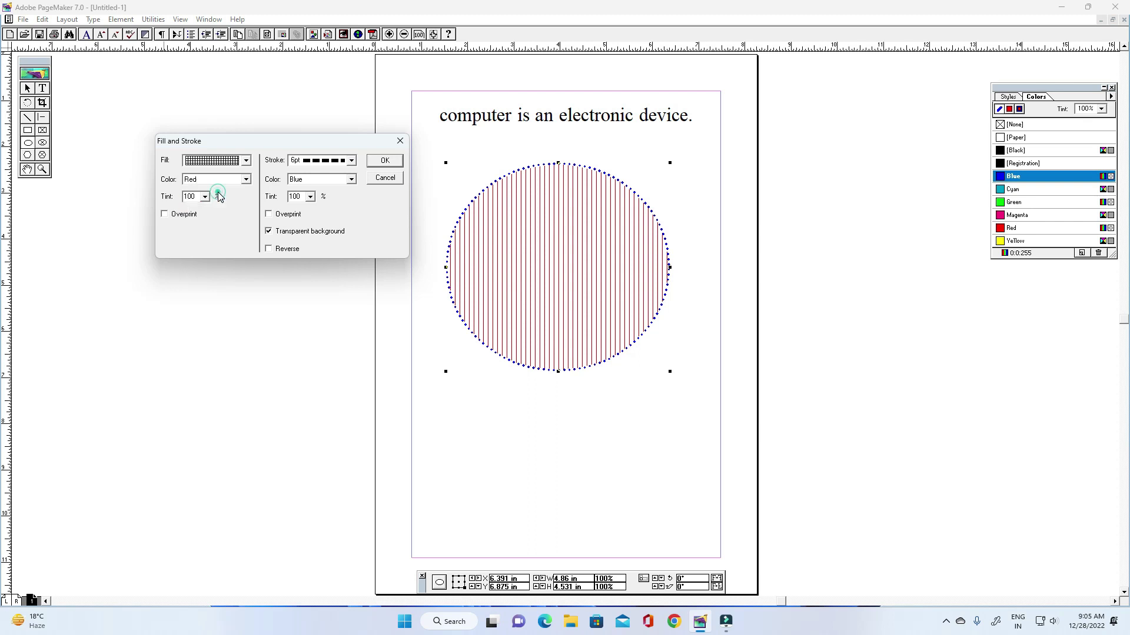
pyautogui.click(352, 181)
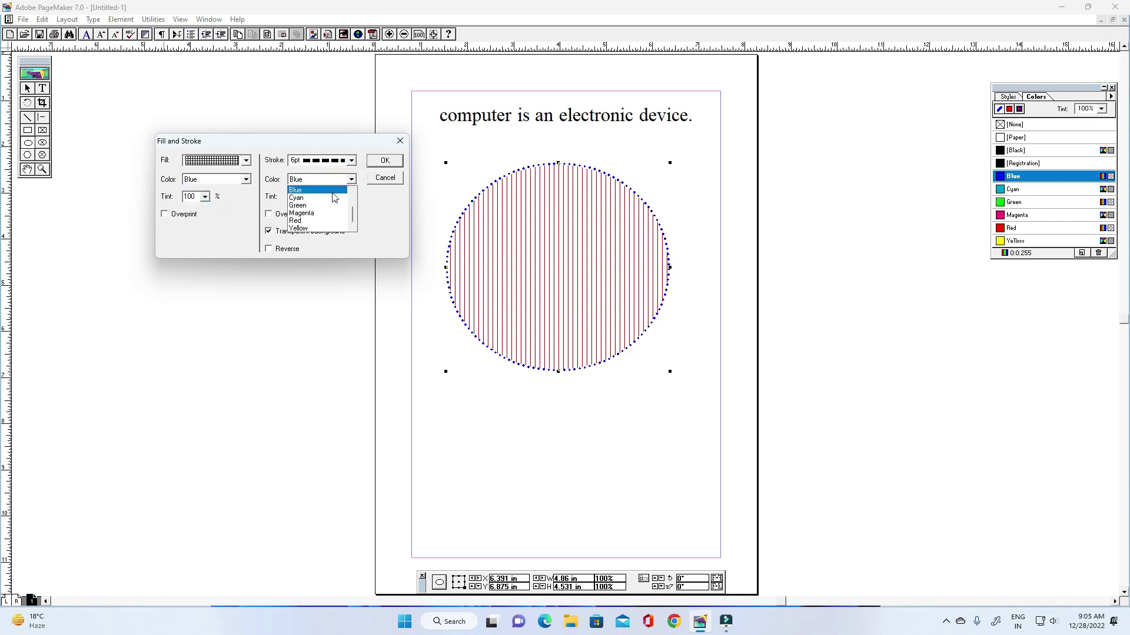
pyautogui.click(306, 222)
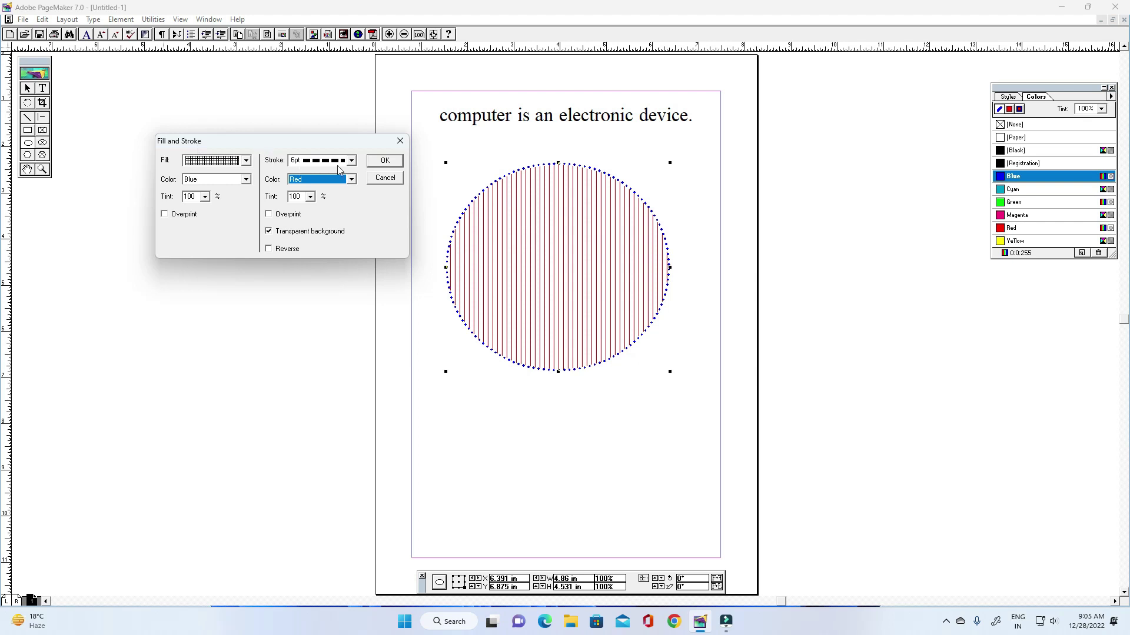
pyautogui.click(383, 161)
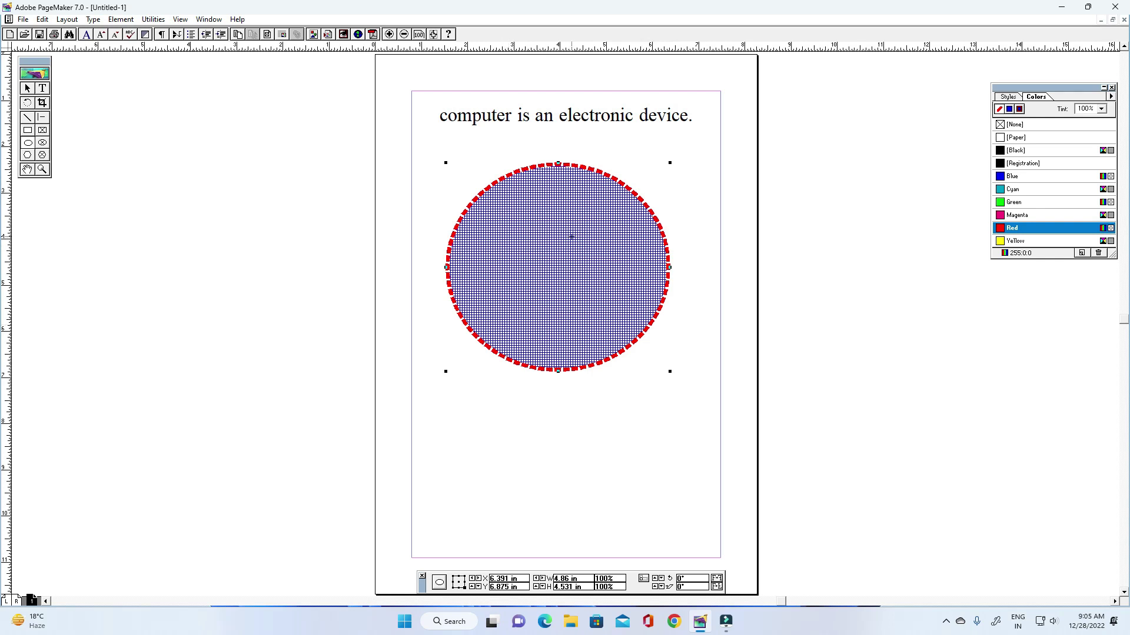
pyautogui.click(121, 19)
pyautogui.moveTo(140, 37)
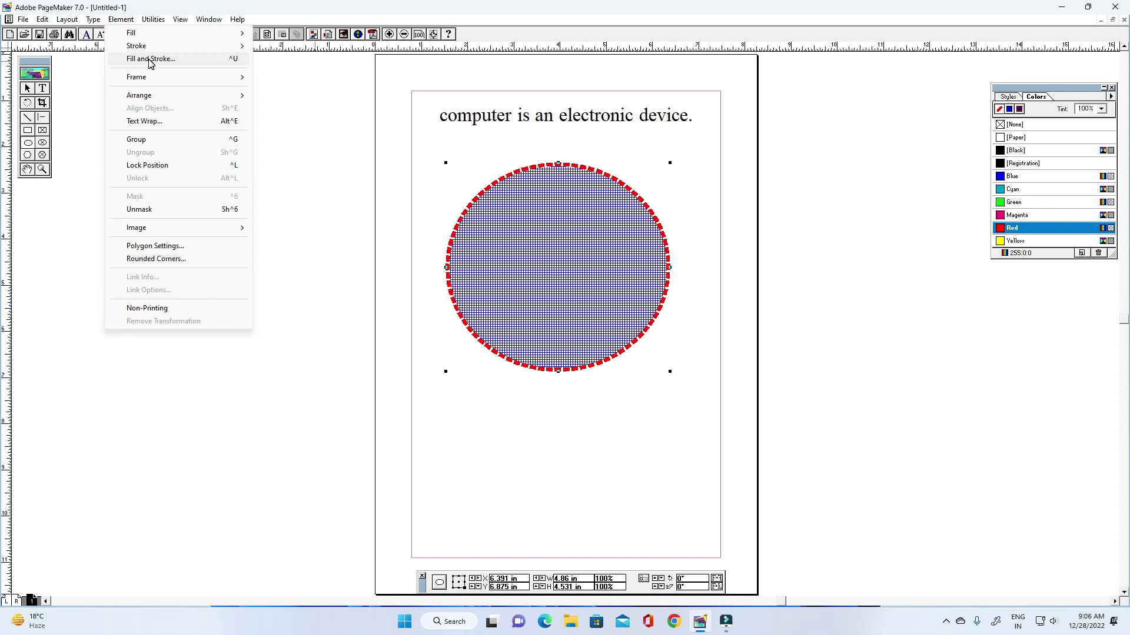
pyautogui.moveTo(152, 80)
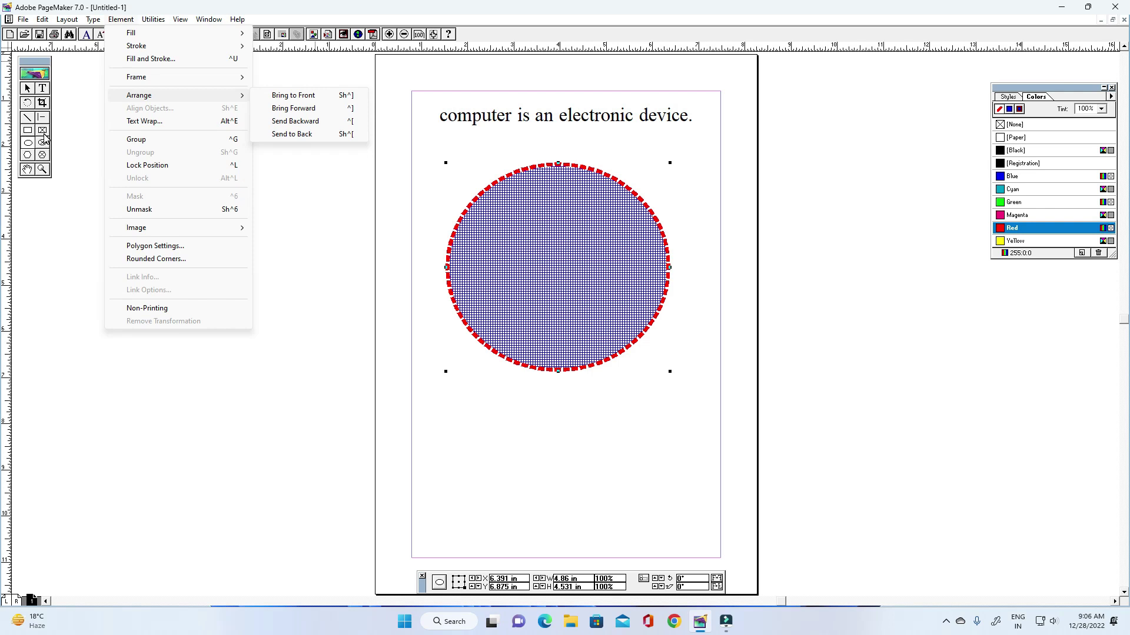
pyautogui.moveTo(139, 100)
pyautogui.click(311, 203)
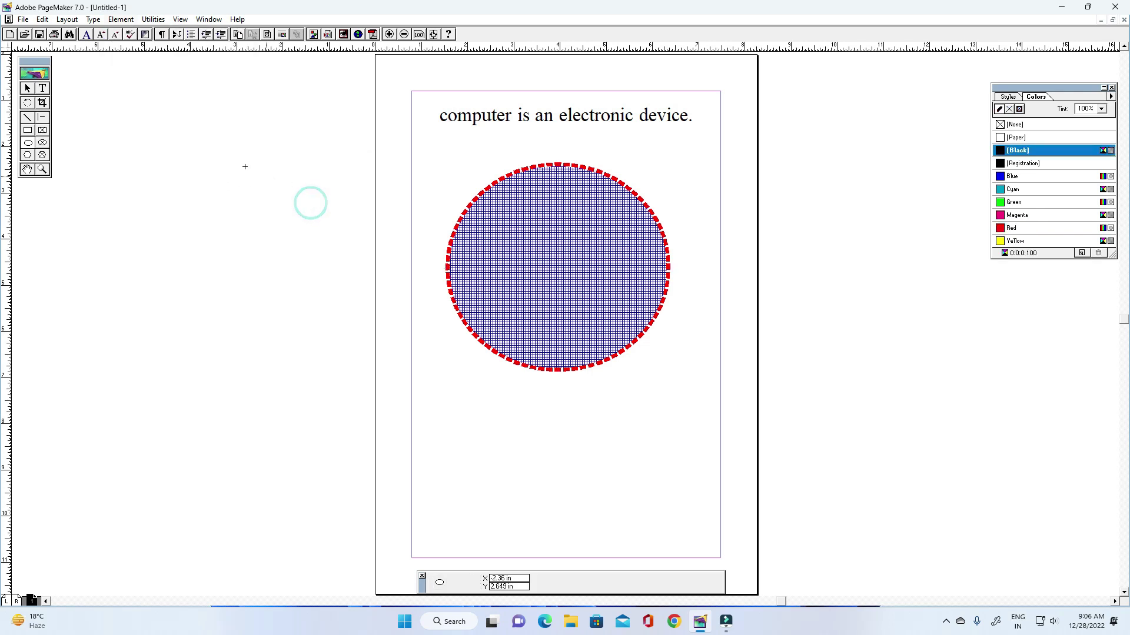
# - Draw a hexagon about 5.5 by 4.11 in over the ellipse's lower half, with a Magenta stroke and Red fill
pyautogui.click(27, 155)
pyautogui.moveTo(429, 290); pyautogui.dragTo(682, 479)
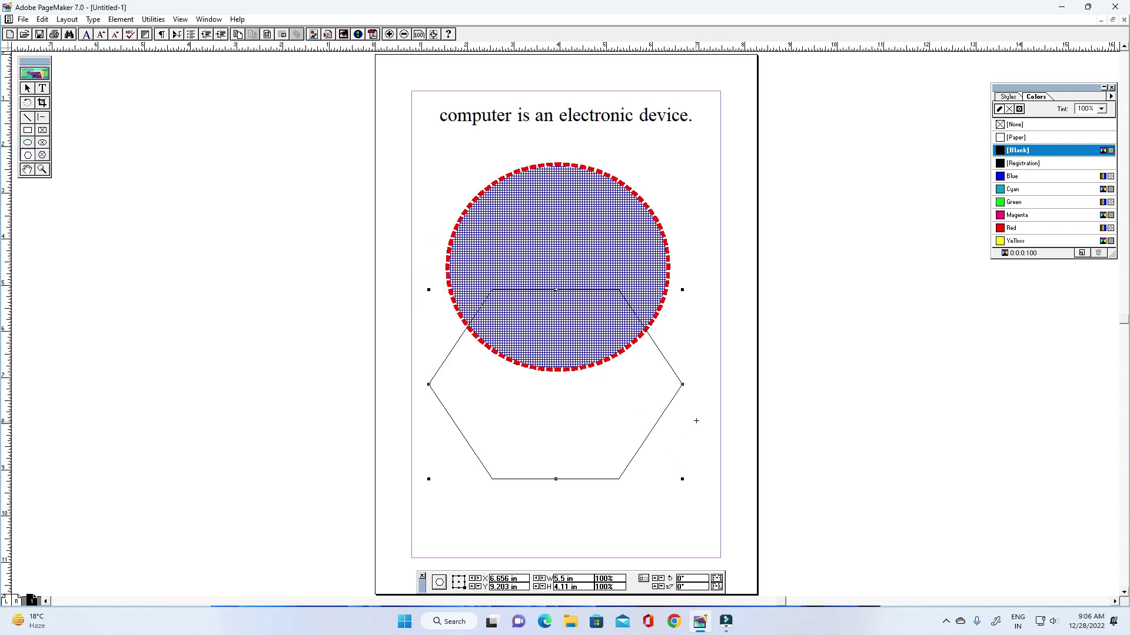
pyautogui.click(1018, 216)
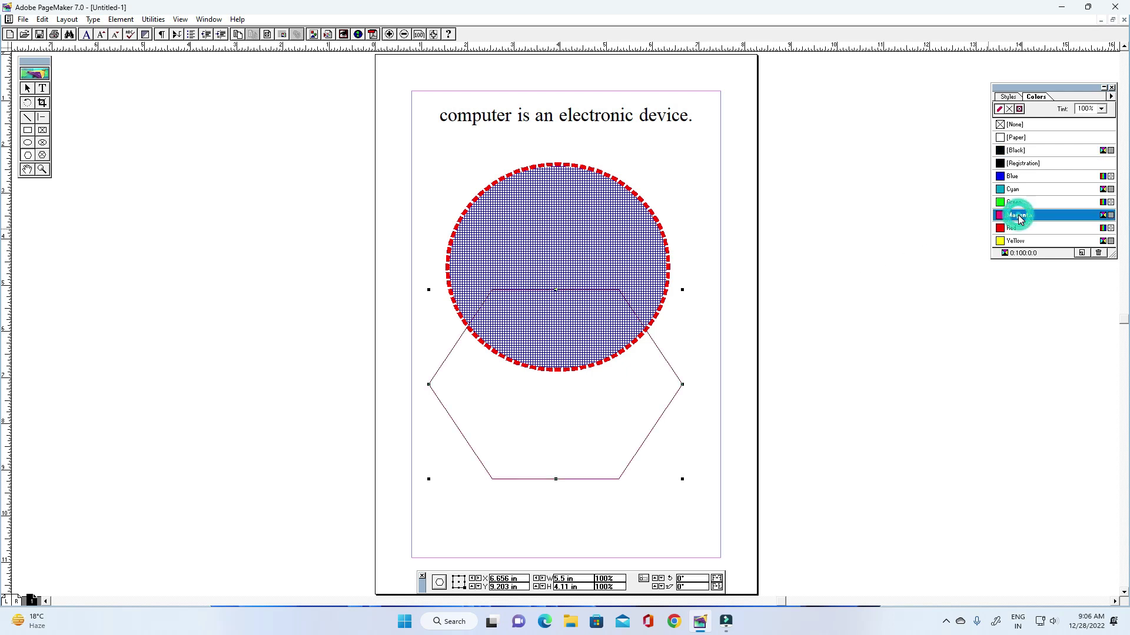
pyautogui.click(1009, 109)
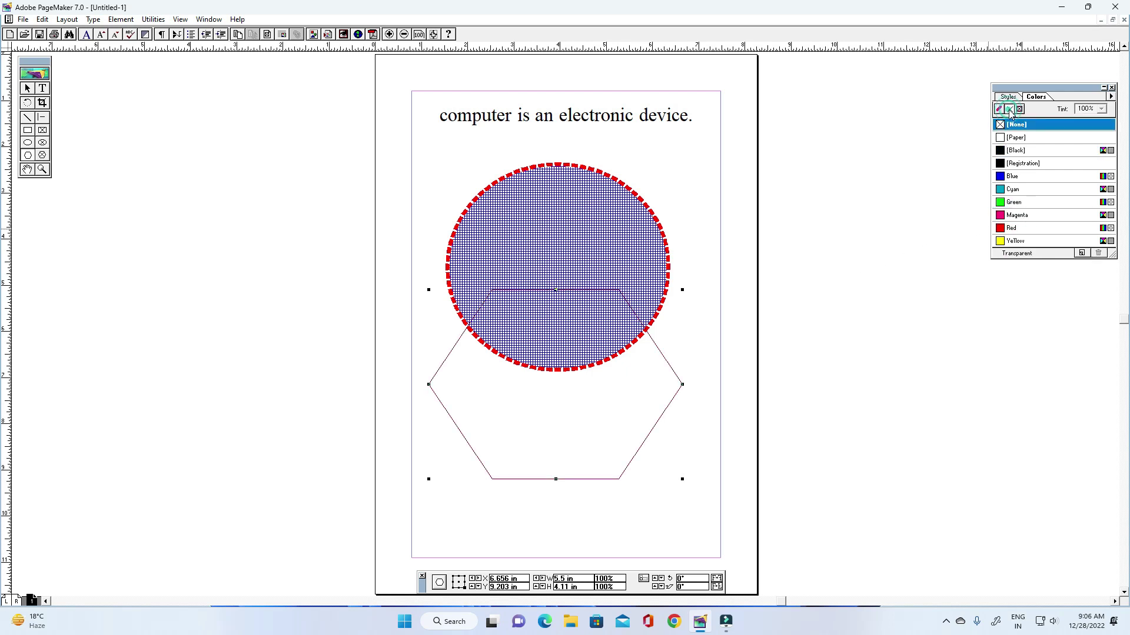
pyautogui.click(1029, 229)
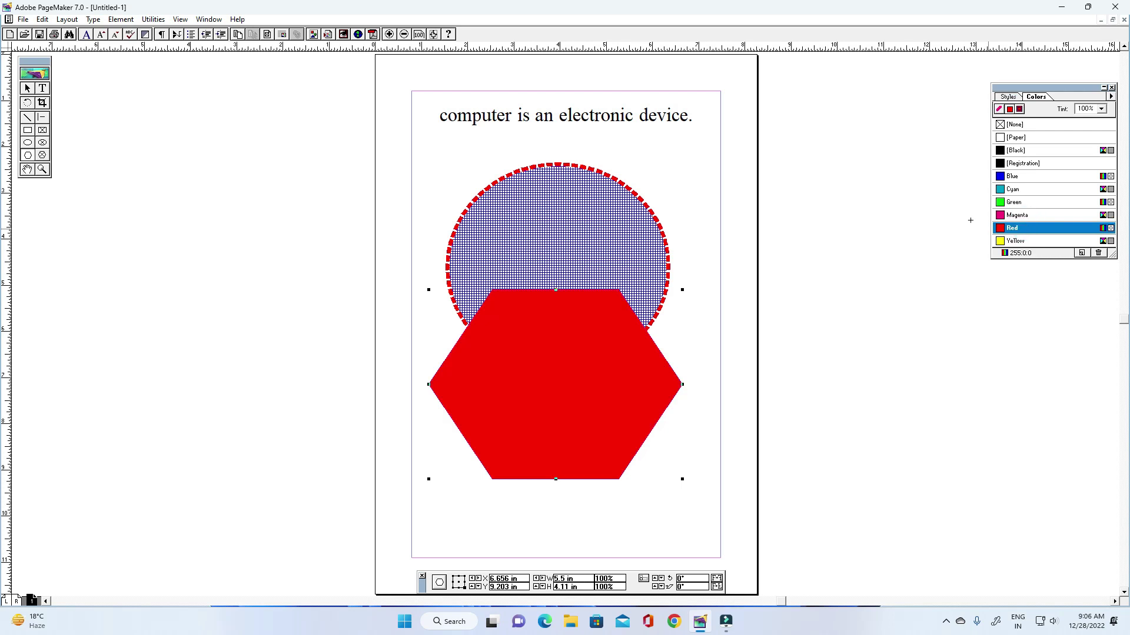
# - Move the hexagon and ellipse apart off the page, and bring both back so the hexagon covers the ellipse's upper part
pyautogui.click(27, 88)
pyautogui.moveTo(584, 386); pyautogui.dragTo(835, 277)
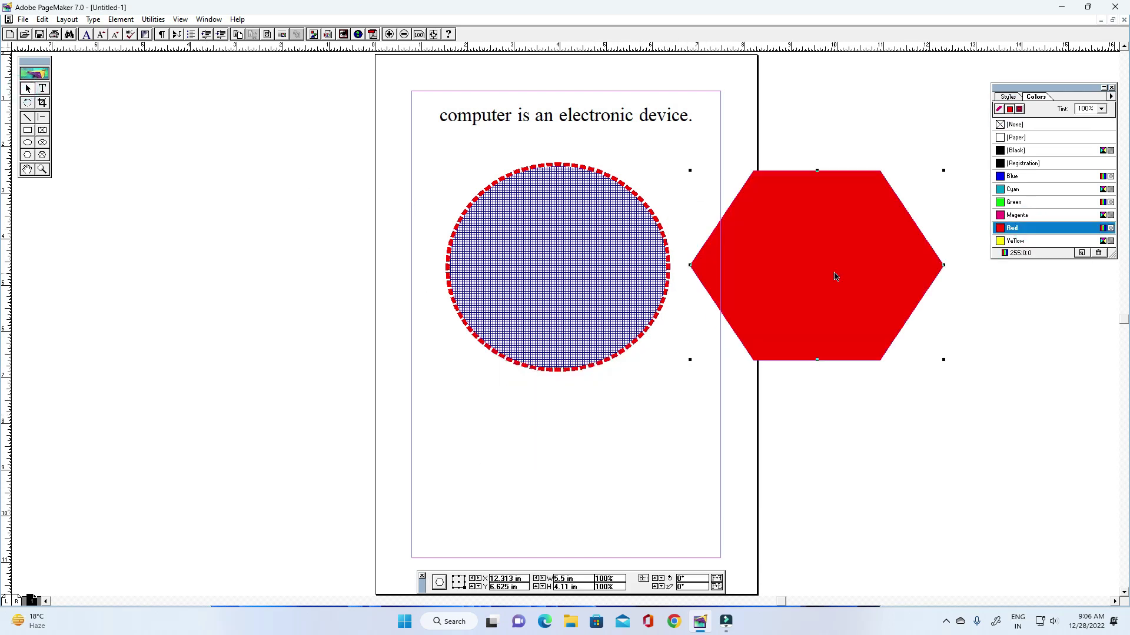
pyautogui.click(628, 277)
pyautogui.moveTo(627, 277); pyautogui.dragTo(277, 292)
pyautogui.moveTo(915, 274); pyautogui.dragTo(653, 290)
pyautogui.click(264, 284)
pyautogui.moveTo(265, 284); pyautogui.dragTo(509, 290)
pyautogui.moveTo(426, 289); pyautogui.dragTo(511, 330)
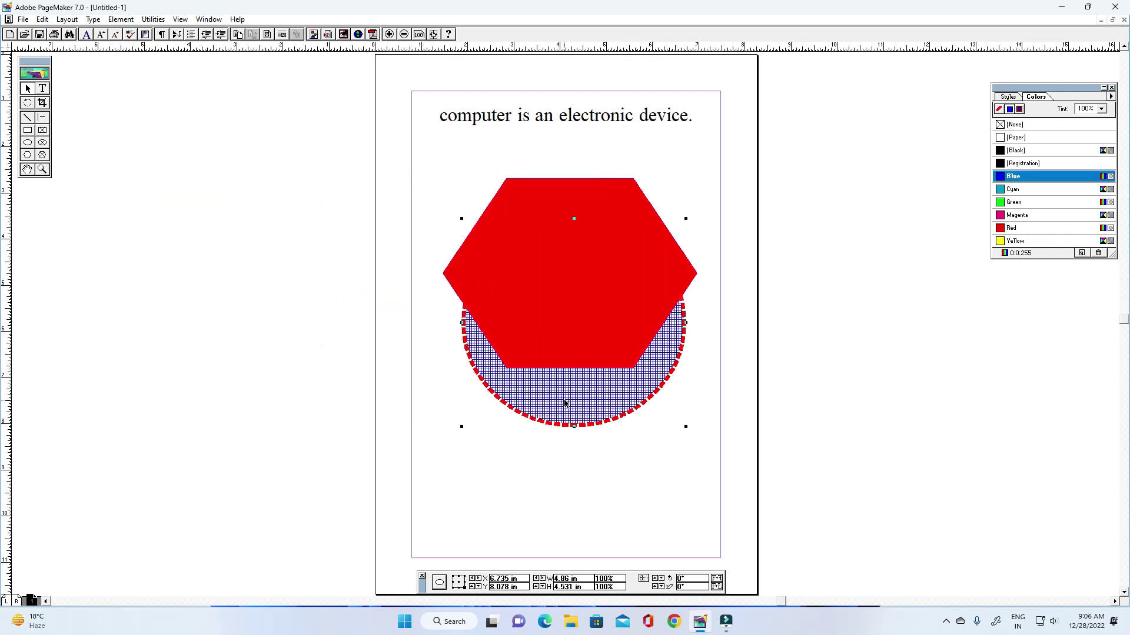
# - Nudge the ellipse down and the hexagon up so that more of the ellipse shows below the hexagon
pyautogui.moveTo(565, 403); pyautogui.dragTo(569, 428)
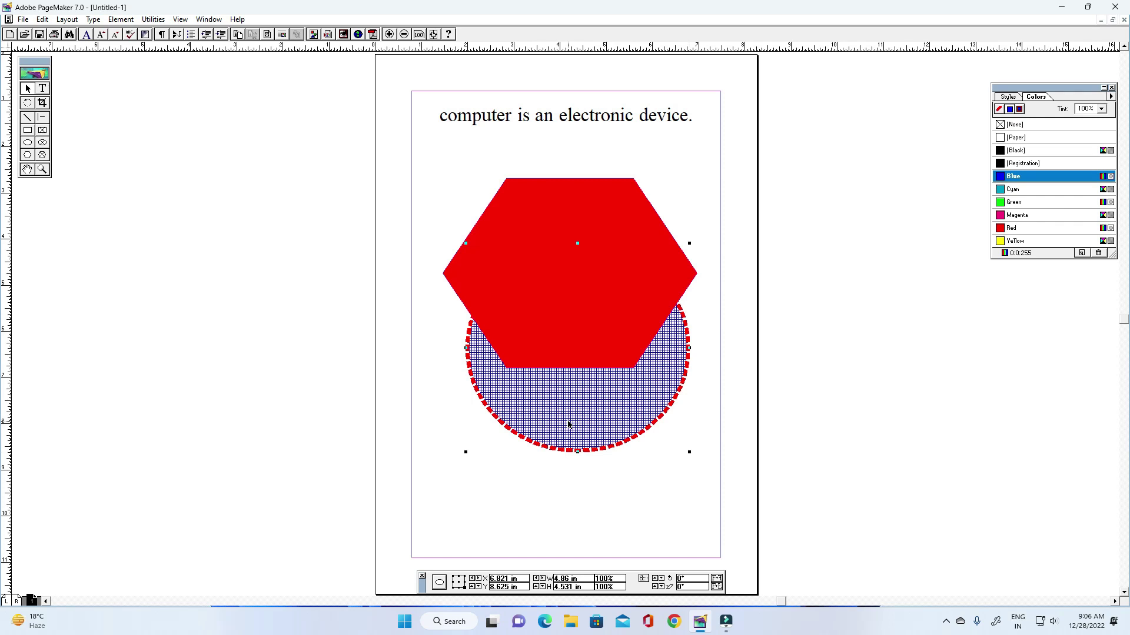
pyautogui.click(600, 266)
pyautogui.moveTo(601, 266)
pyautogui.mouseDown()
pyautogui.moveTo(615, 416)
pyautogui.moveTo(619, 266)
pyautogui.moveTo(605, 243)
pyautogui.moveTo(609, 253)
pyautogui.mouseUp()
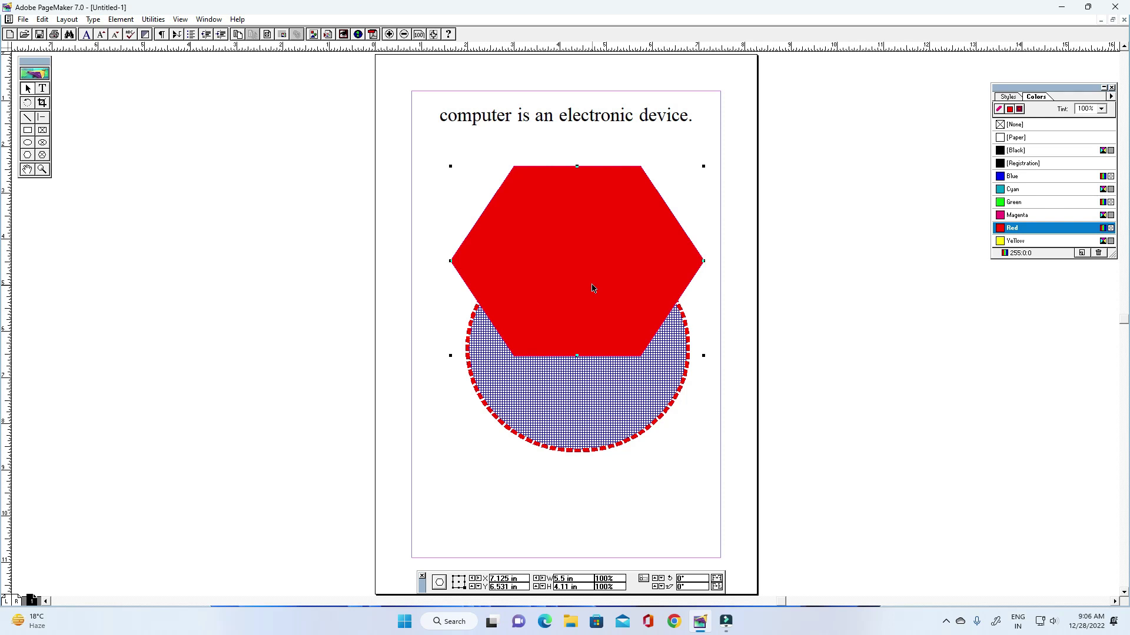
pyautogui.moveTo(618, 399)
pyautogui.mouseDown()
pyautogui.moveTo(717, 314)
pyautogui.moveTo(832, 328)
pyautogui.moveTo(650, 446)
pyautogui.moveTo(634, 407)
pyautogui.mouseUp()
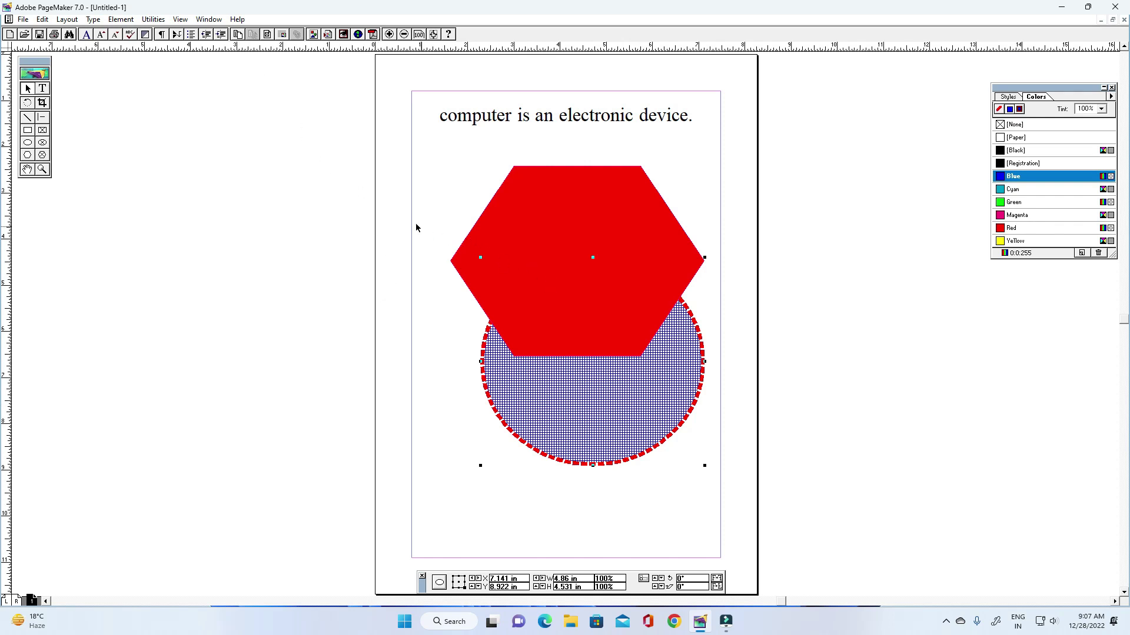
# - Move the ellipse off the page's right side and back behind the hexagon's lower part
pyautogui.click(120, 19)
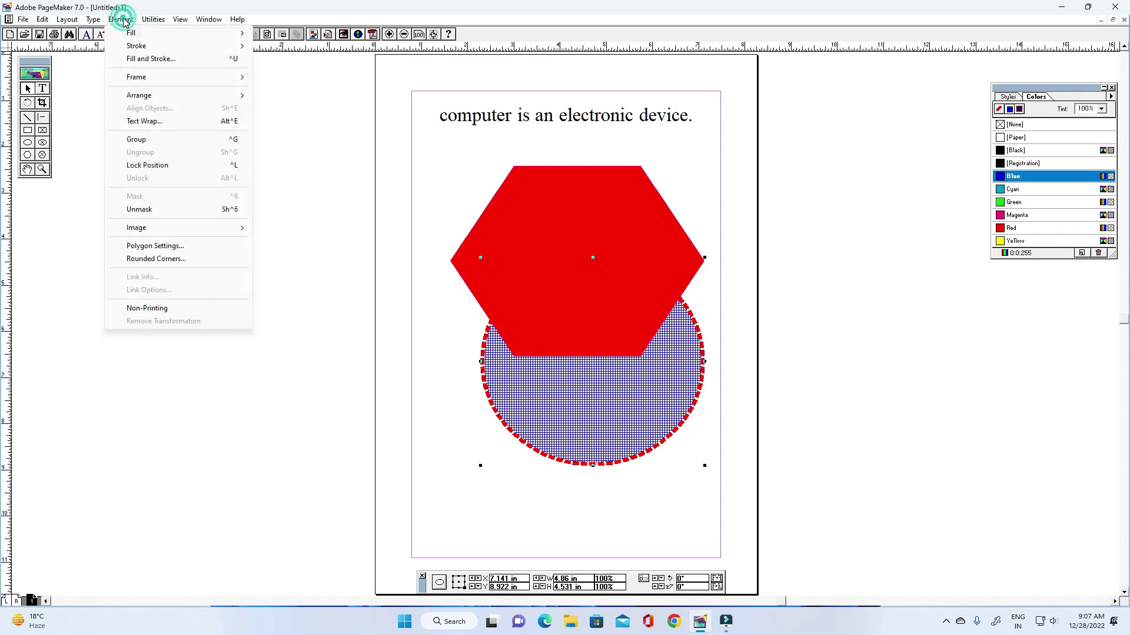
pyautogui.moveTo(146, 98)
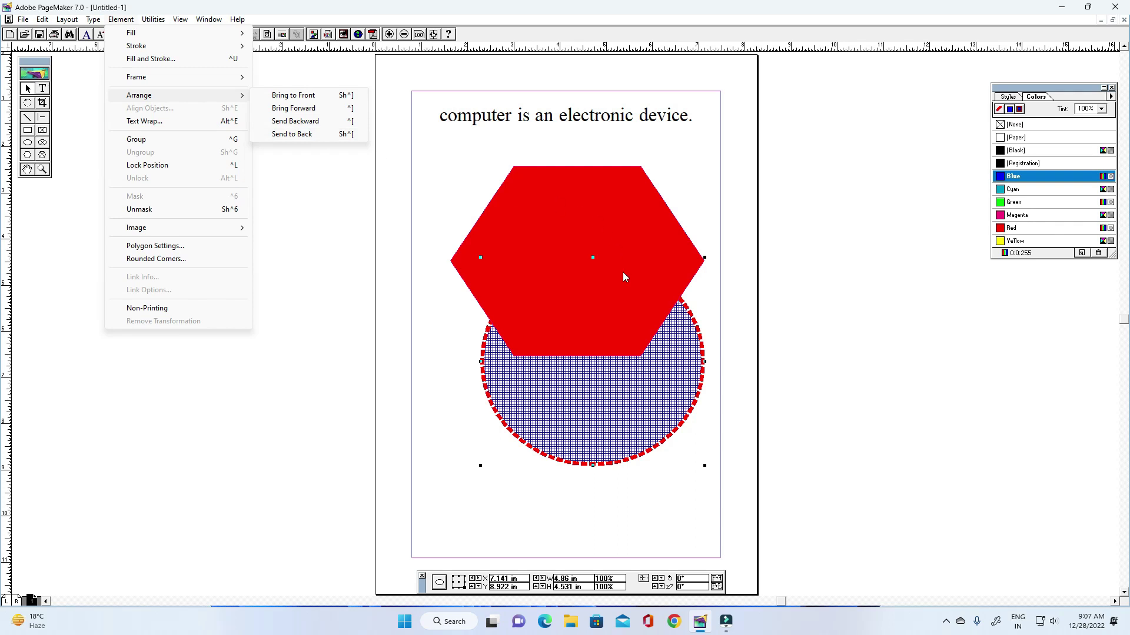
pyautogui.click(638, 402)
pyautogui.moveTo(638, 404); pyautogui.dragTo(894, 343)
pyautogui.moveTo(845, 369); pyautogui.dragTo(600, 415)
pyautogui.click(625, 390)
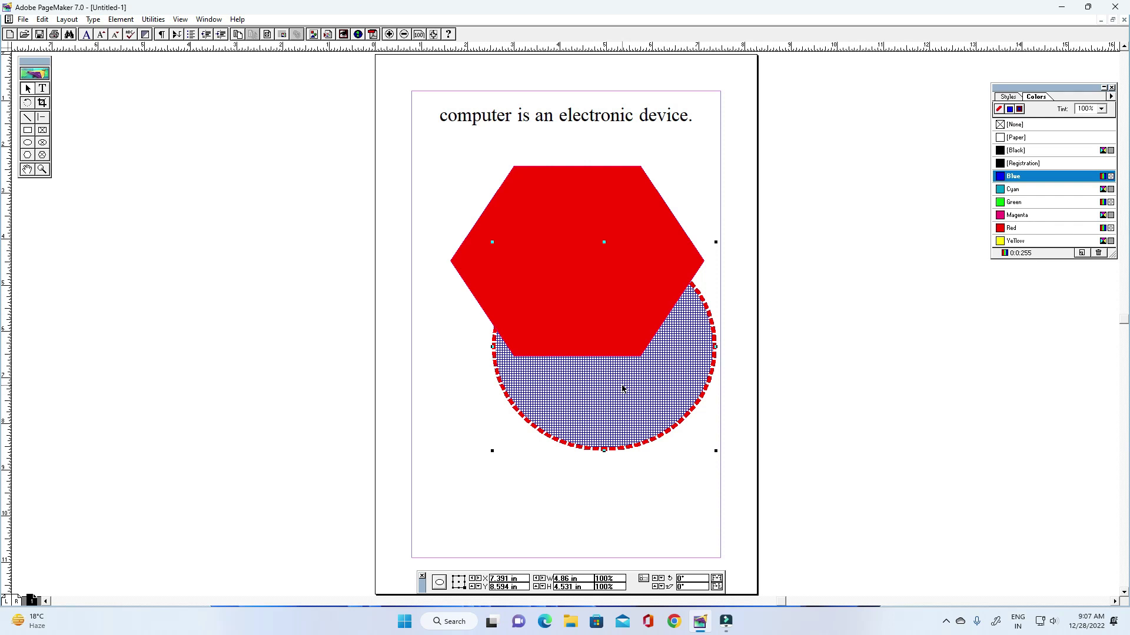
# - Shift the ellipse past the page's right margin and nudge the hexagon slightly left and down
pyautogui.moveTo(623, 388); pyautogui.dragTo(686, 391)
pyautogui.click(516, 210)
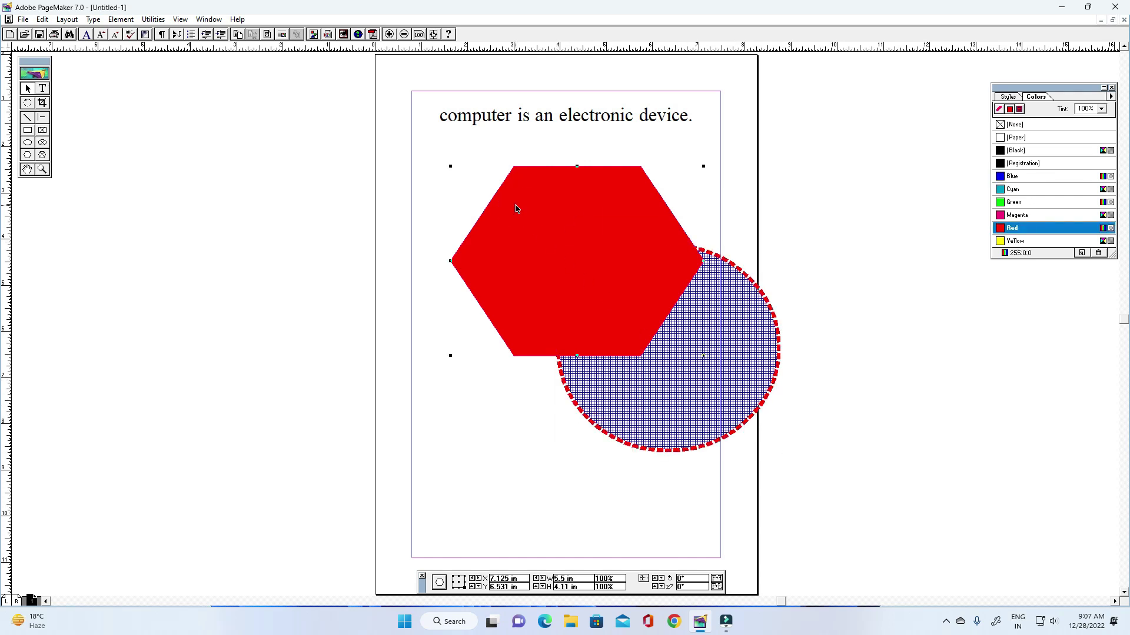
pyautogui.moveTo(516, 209); pyautogui.dragTo(499, 216)
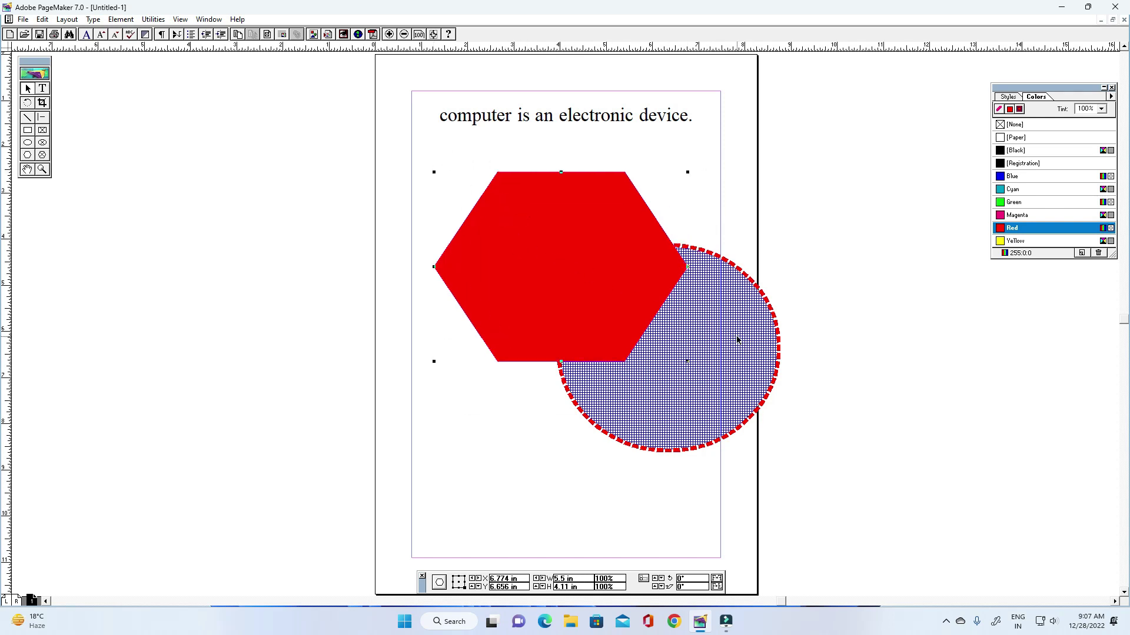
# - Move the ellipse back under the hexagon's lower half and bring it in front of the hexagon
pyautogui.moveTo(697, 339); pyautogui.dragTo(625, 355)
pyautogui.click(122, 19)
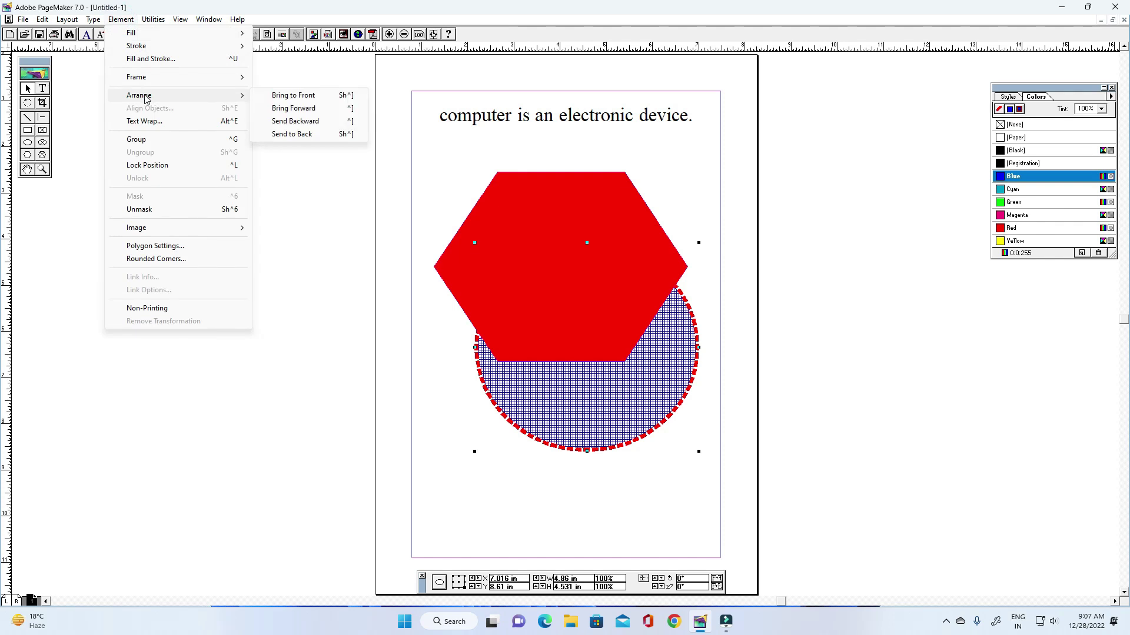
pyautogui.click(311, 101)
# - Shrink the ellipse to about 3.51 by 3.39 in, center it inside the hexagon and deselect it
pyautogui.moveTo(624, 369); pyautogui.dragTo(606, 301)
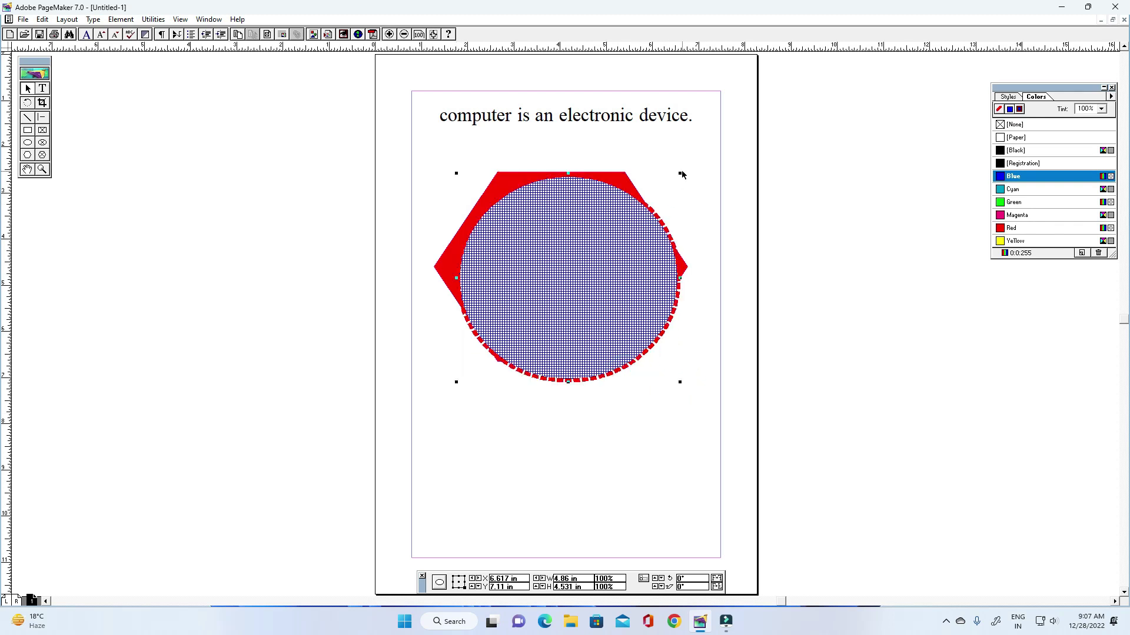
pyautogui.moveTo(681, 174); pyautogui.dragTo(616, 227)
pyautogui.moveTo(540, 329); pyautogui.dragTo(568, 294)
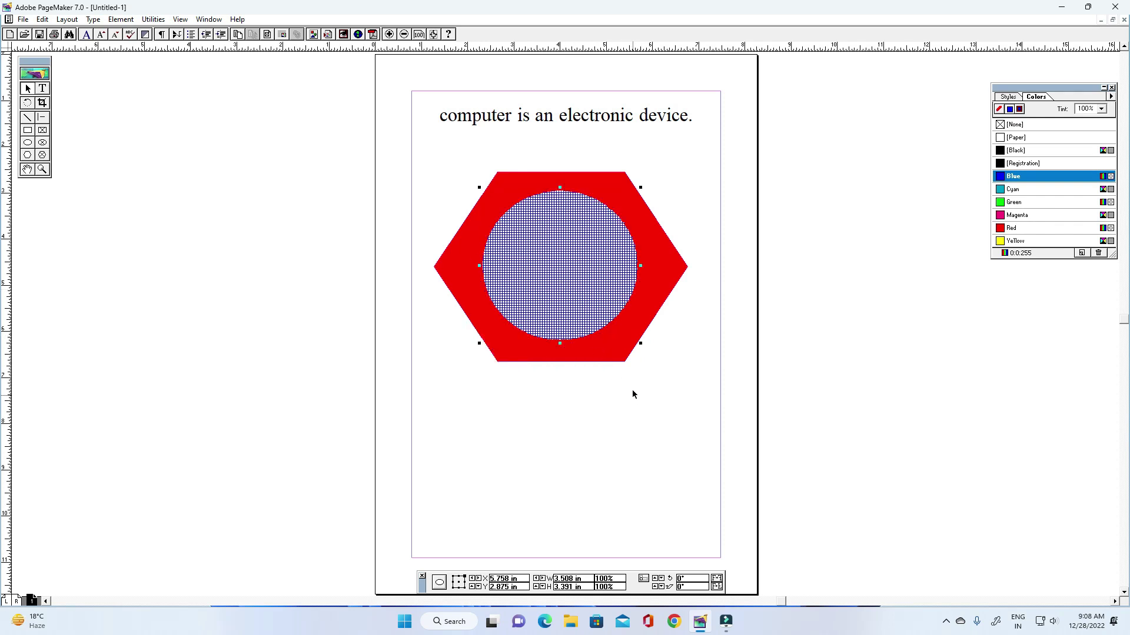
pyautogui.click(628, 412)
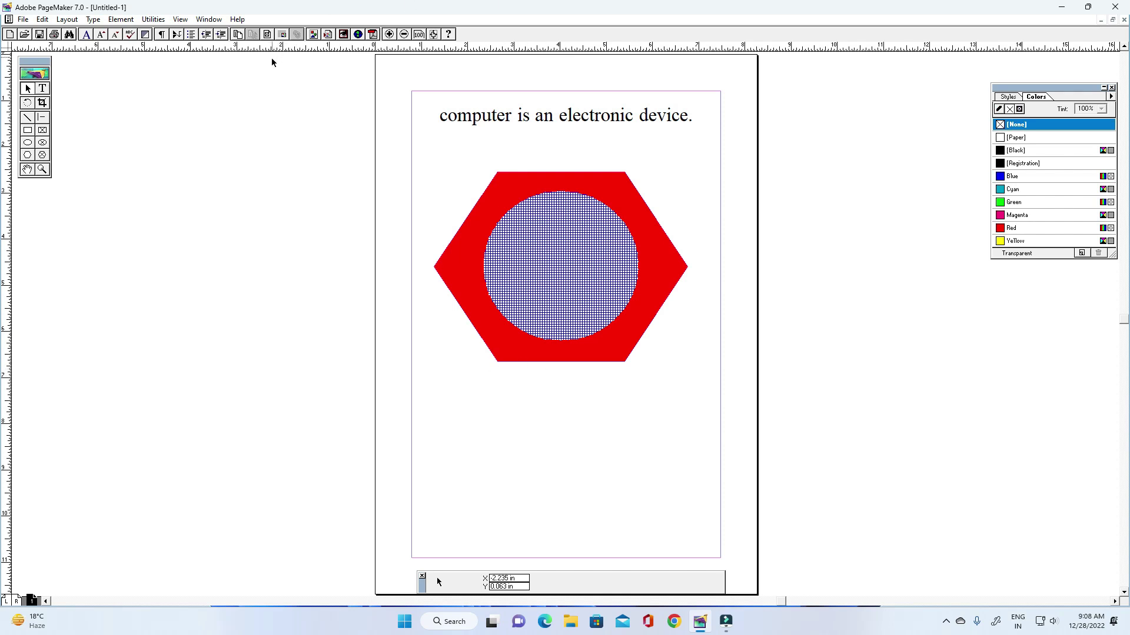
pyautogui.click(121, 21)
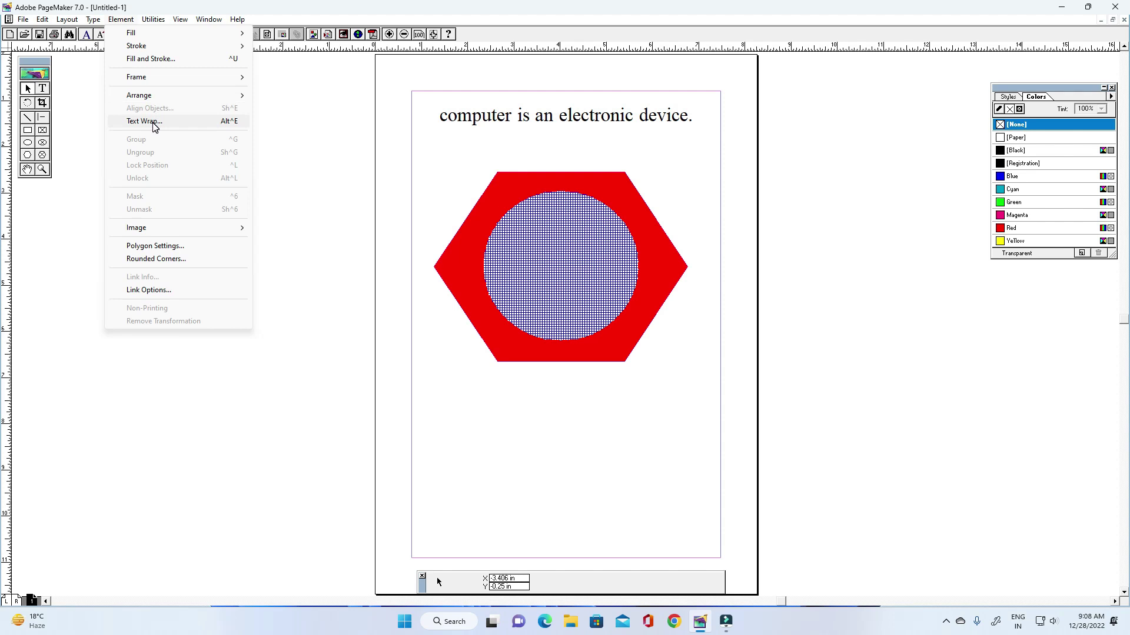
pyautogui.click(568, 233)
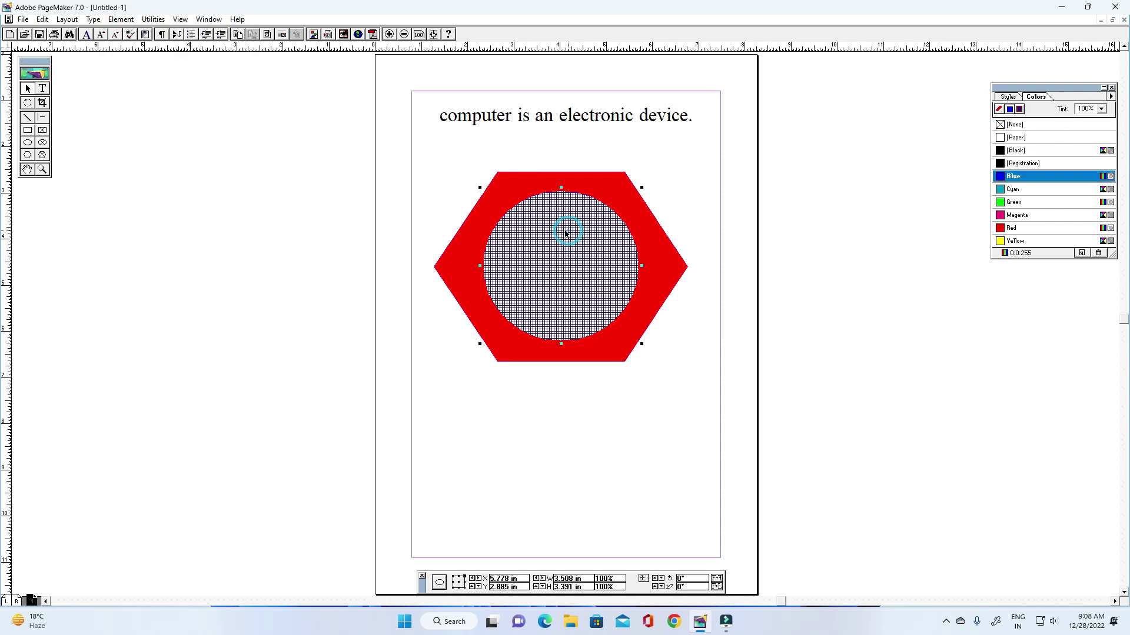
pyautogui.click(115, 19)
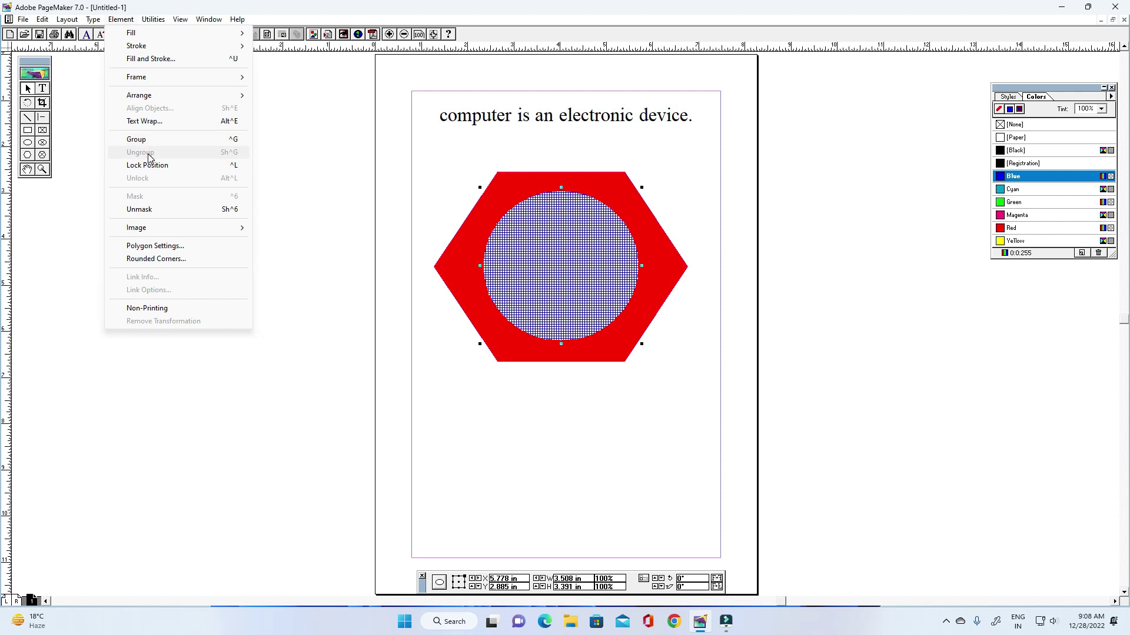
pyautogui.click(338, 357)
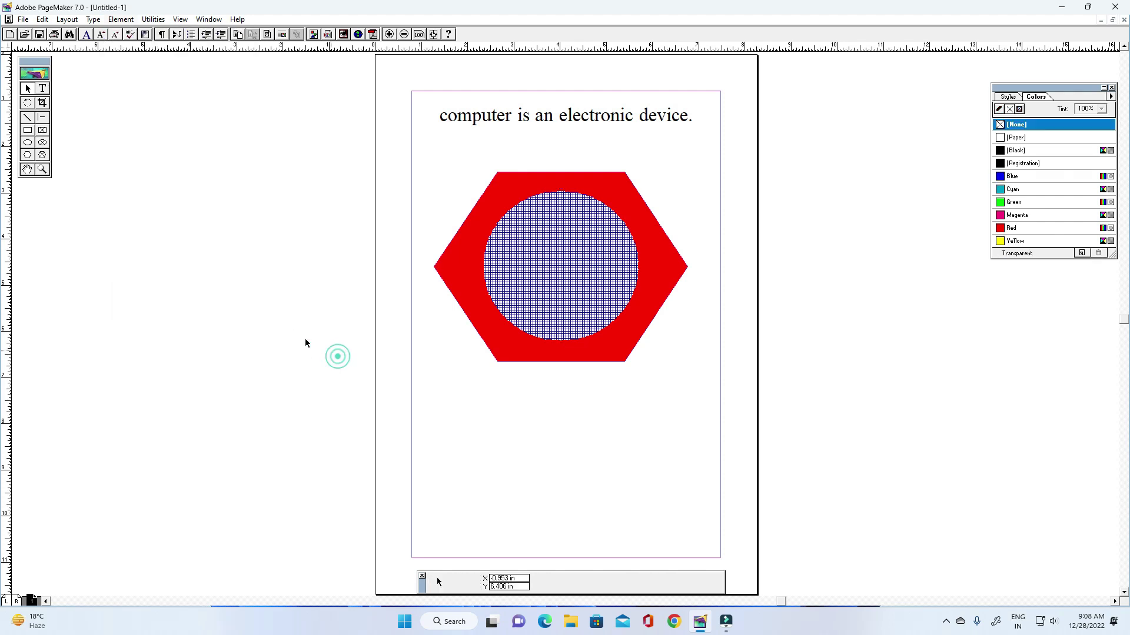
# - Move the ellipse out of the hexagon past the page's right margin and shift the hexagon slightly up and right
pyautogui.click(594, 275)
pyautogui.moveTo(596, 273); pyautogui.dragTo(820, 300)
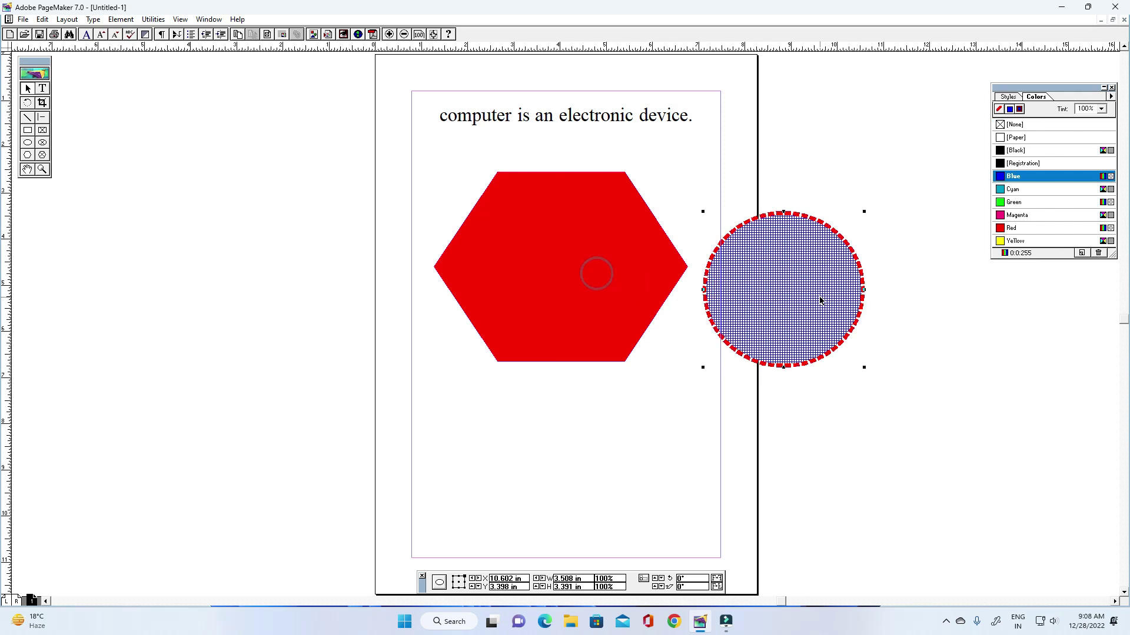
pyautogui.moveTo(553, 292); pyautogui.dragTo(549, 270)
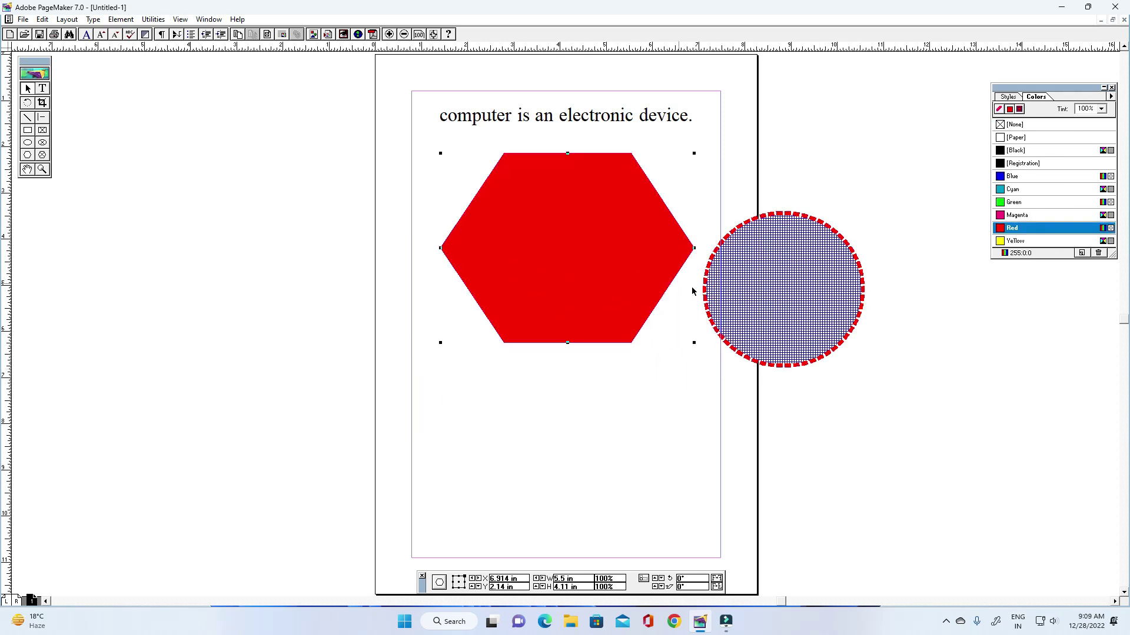
# - Move the ellipse back onto the hexagon and nudge it until it is centered inside
pyautogui.click(761, 321)
pyautogui.moveTo(760, 321); pyautogui.dragTo(542, 282)
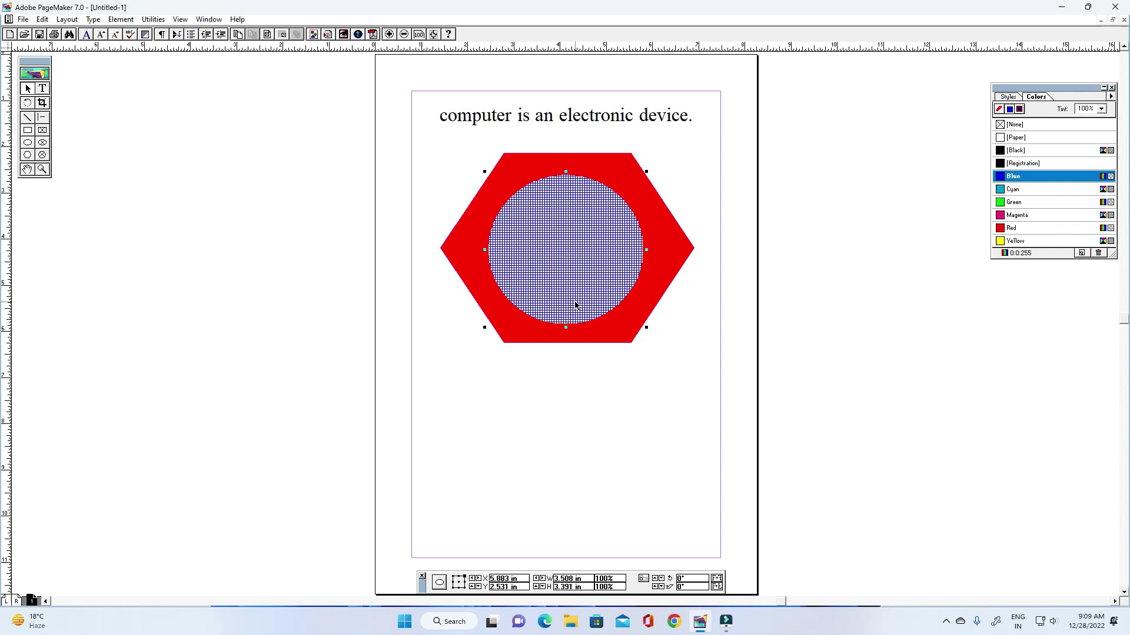
pyautogui.moveTo(584, 301); pyautogui.dragTo(588, 300)
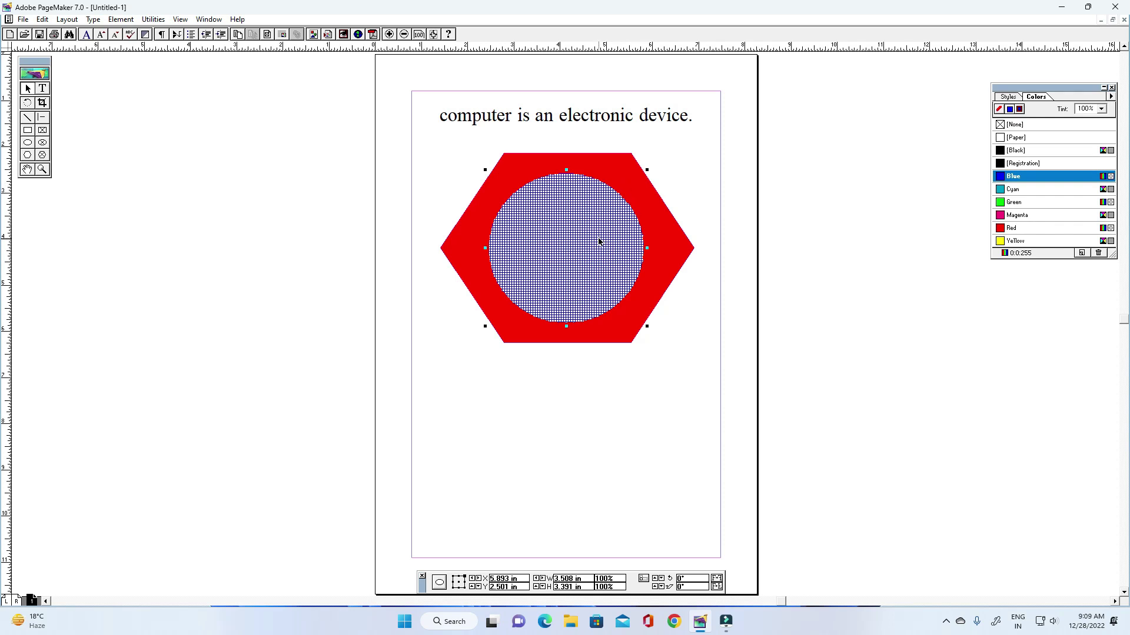
# - Select the hexagon and the ellipse together and group them
pyautogui.click(690, 250)
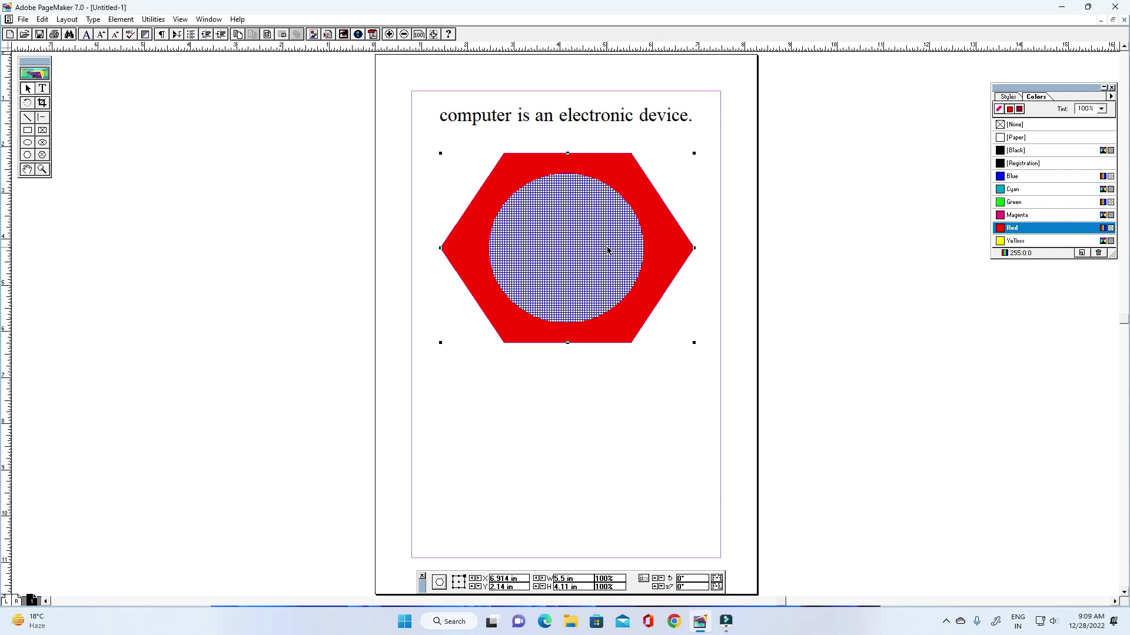
pyautogui.click(633, 159)
pyautogui.keyDown('shift'); pyautogui.click(574, 224); pyautogui.keyUp('shift')
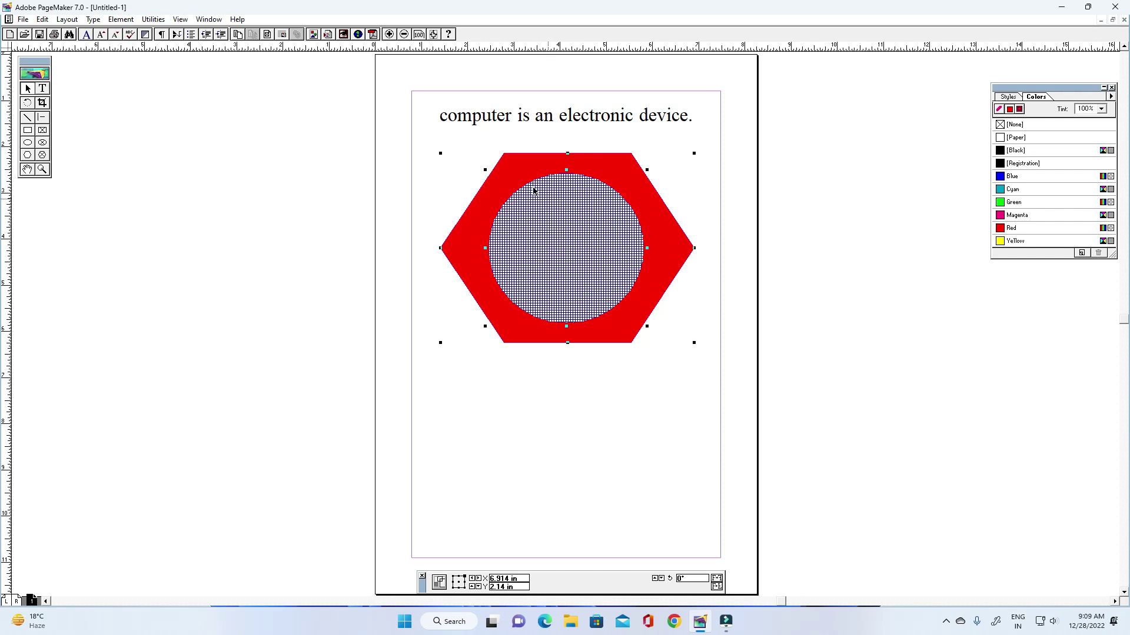
pyautogui.click(117, 21)
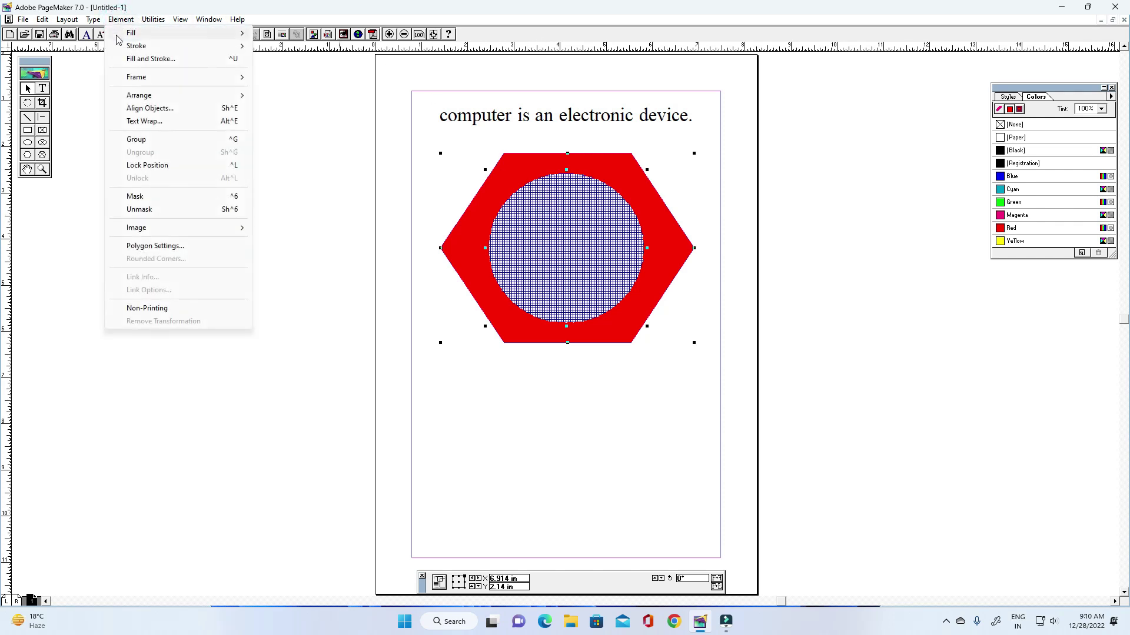
pyautogui.click(137, 142)
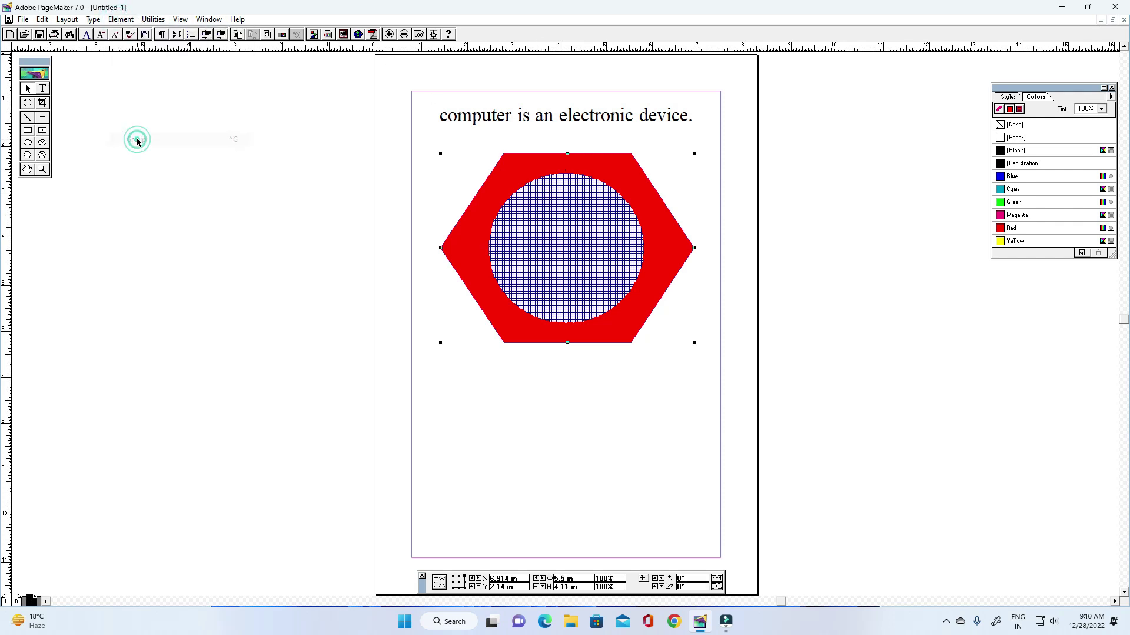
# - Move the grouped shapes down, enlarge the group to about 5.84 by 4.36 in and center it between the margins
pyautogui.moveTo(564, 263); pyautogui.dragTo(521, 285)
pyautogui.click(396, 307)
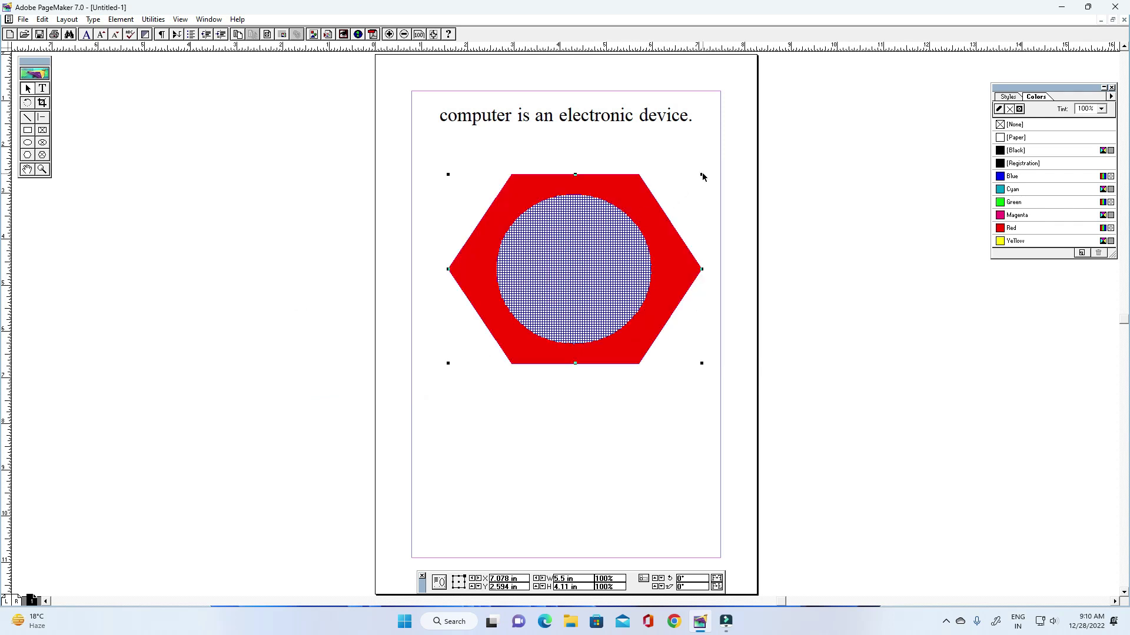
pyautogui.moveTo(703, 176); pyautogui.dragTo(717, 162)
pyautogui.moveTo(620, 264); pyautogui.dragTo(610, 266)
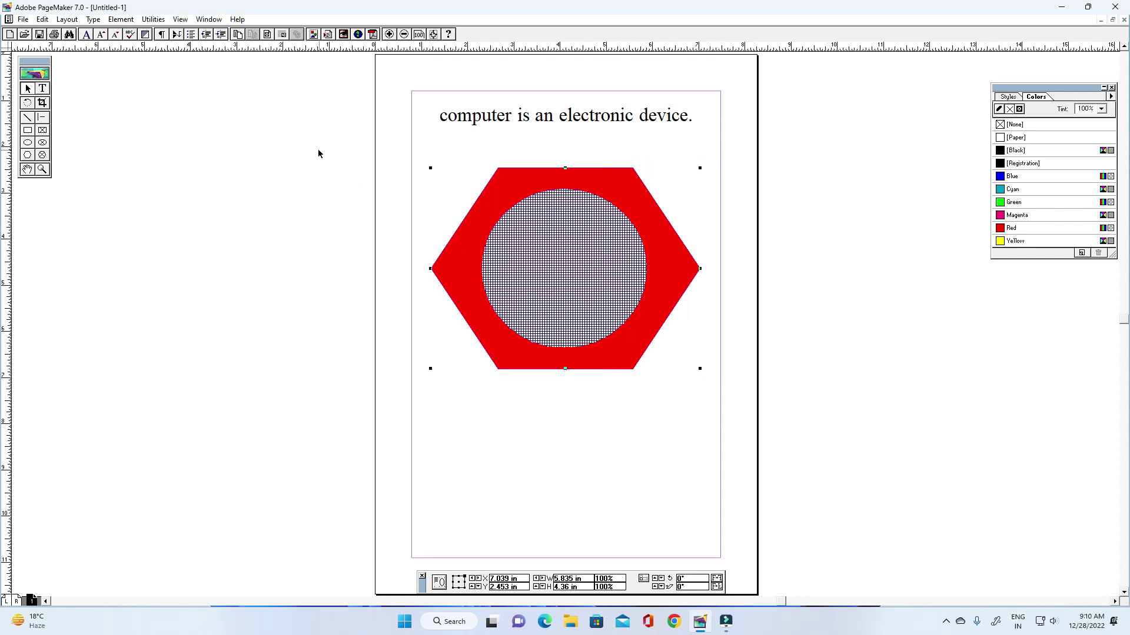
# - Ungroup the hexagon and ellipse, and shift the ellipse on its own within the hexagon
pyautogui.click(128, 21)
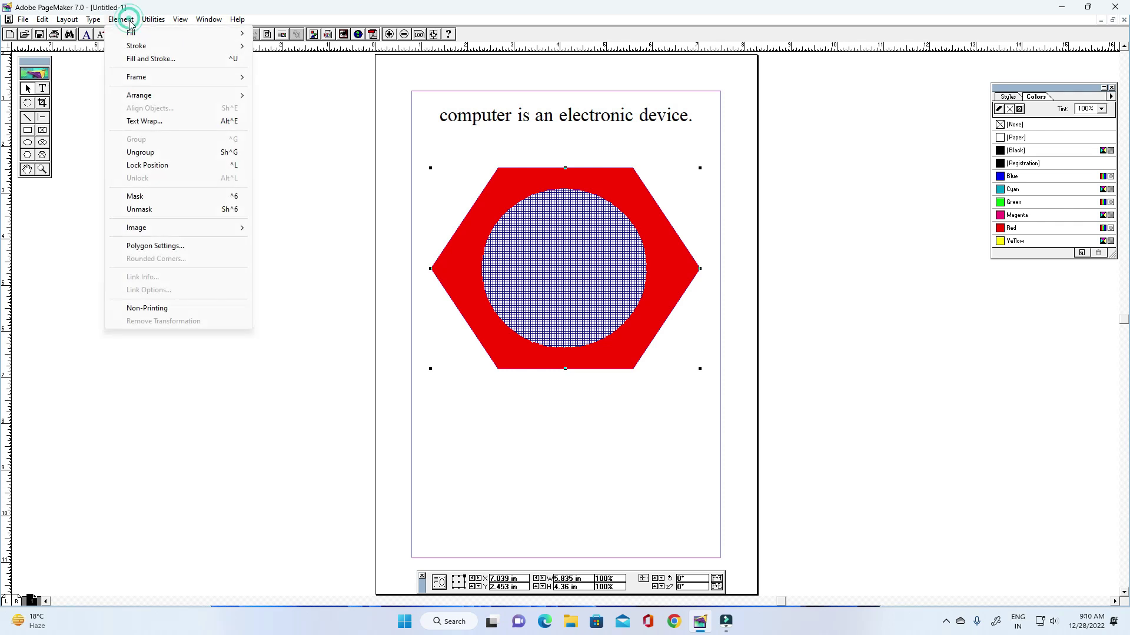
pyautogui.click(154, 154)
pyautogui.click(627, 471)
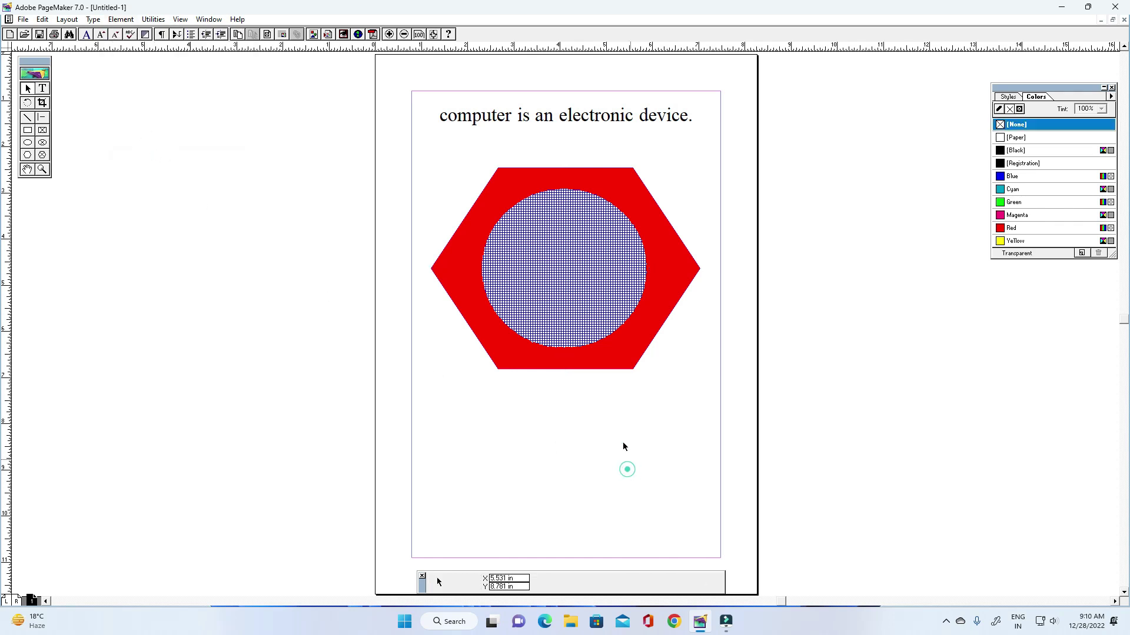
pyautogui.click(550, 274)
pyautogui.moveTo(550, 274); pyautogui.dragTo(591, 283)
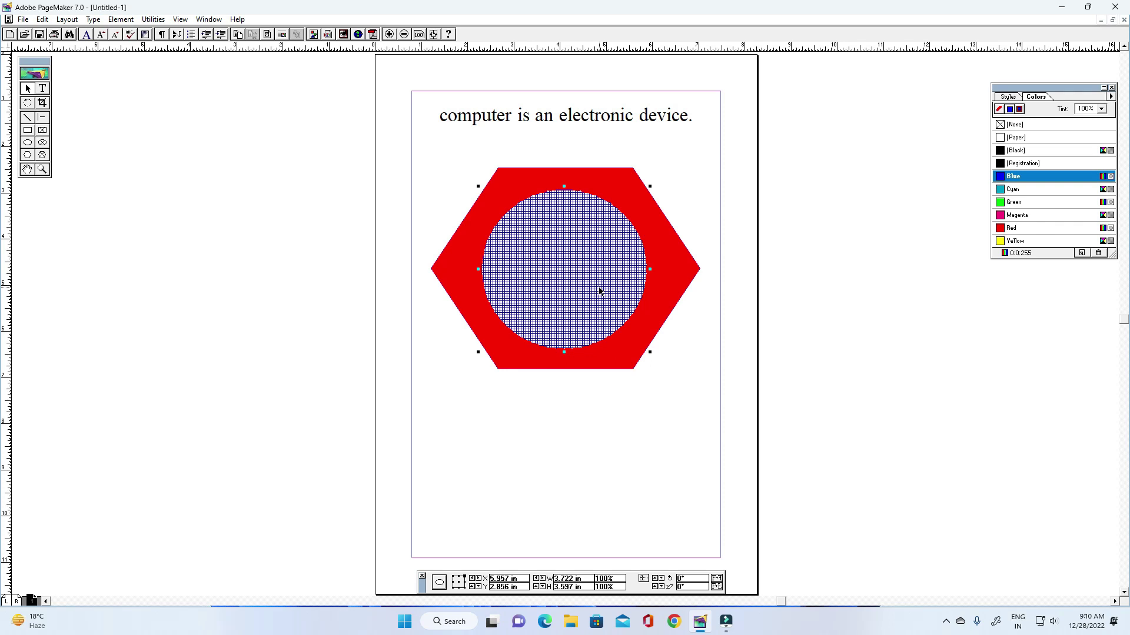
# - Add the hexagon to the ellipse selection, group both shapes again and deselect the group
pyautogui.keyDown('shift'); pyautogui.click(694, 264); pyautogui.keyUp('shift')
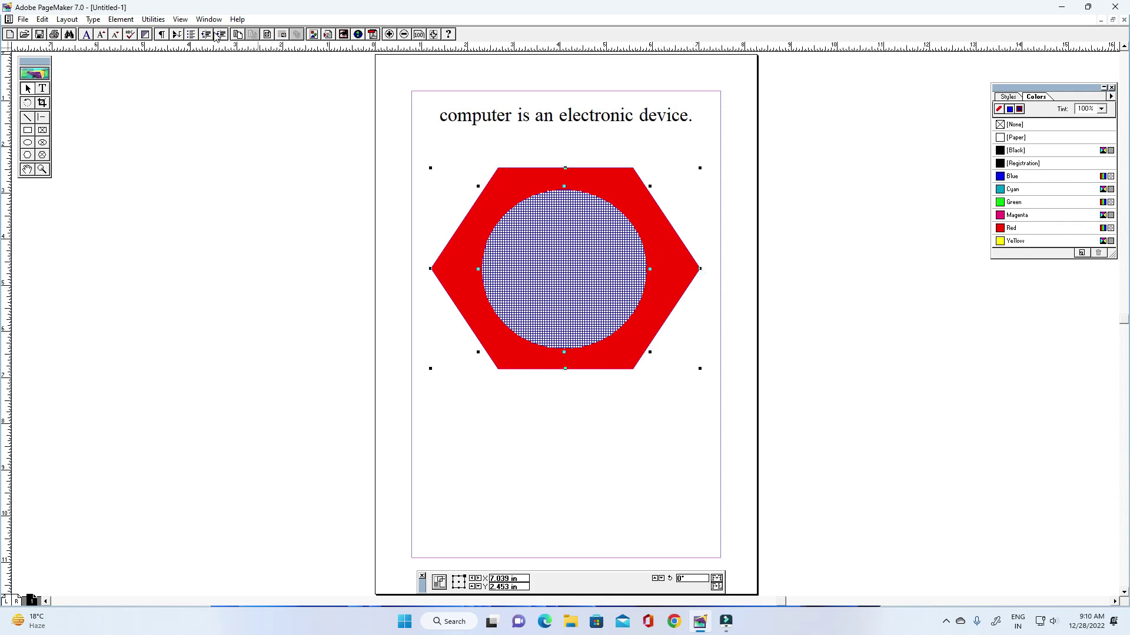
pyautogui.click(120, 20)
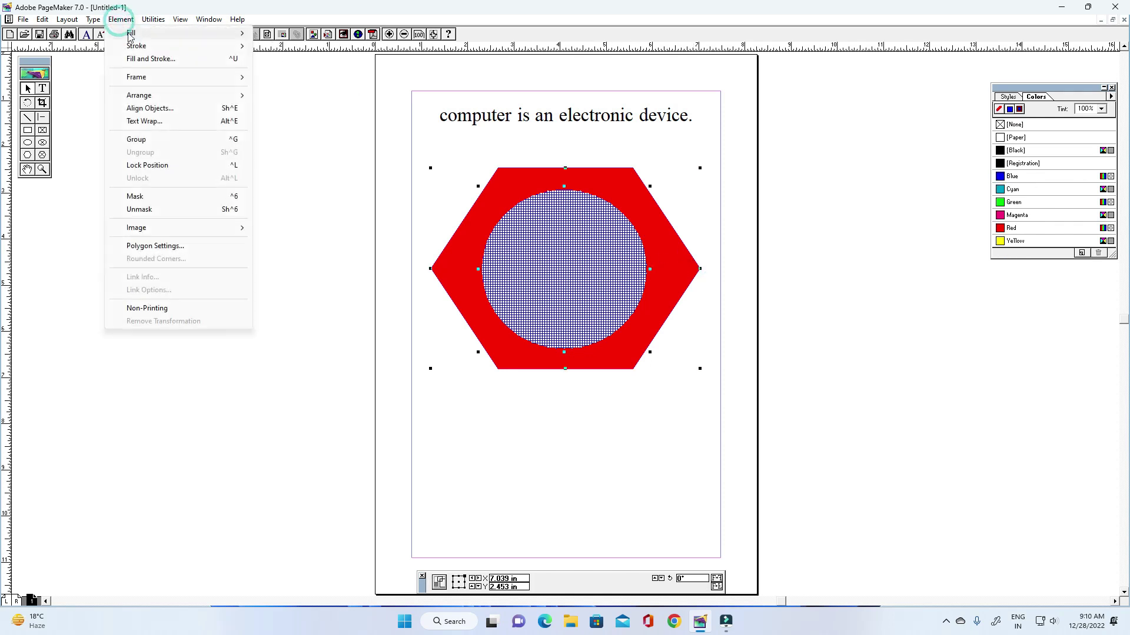
pyautogui.click(152, 140)
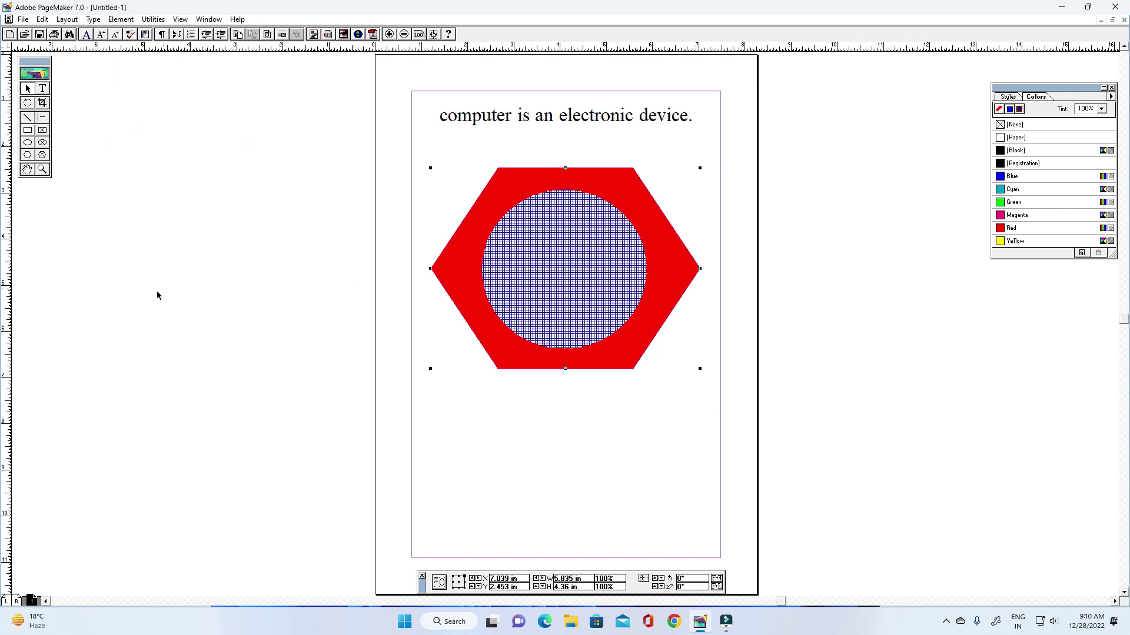
pyautogui.click(575, 480)
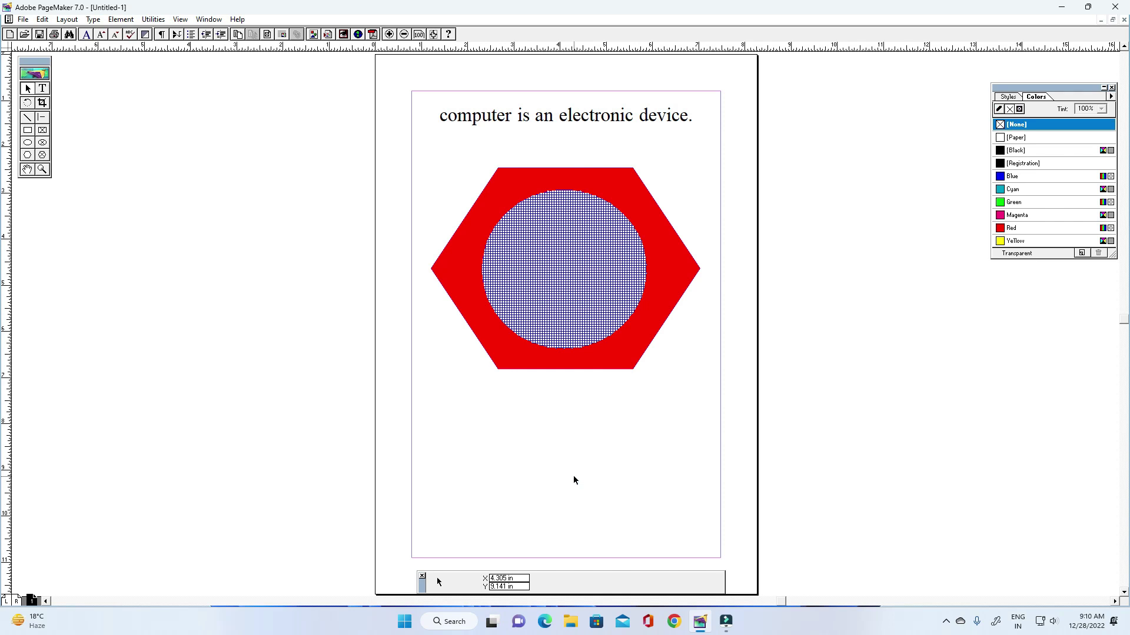
pyautogui.click(120, 21)
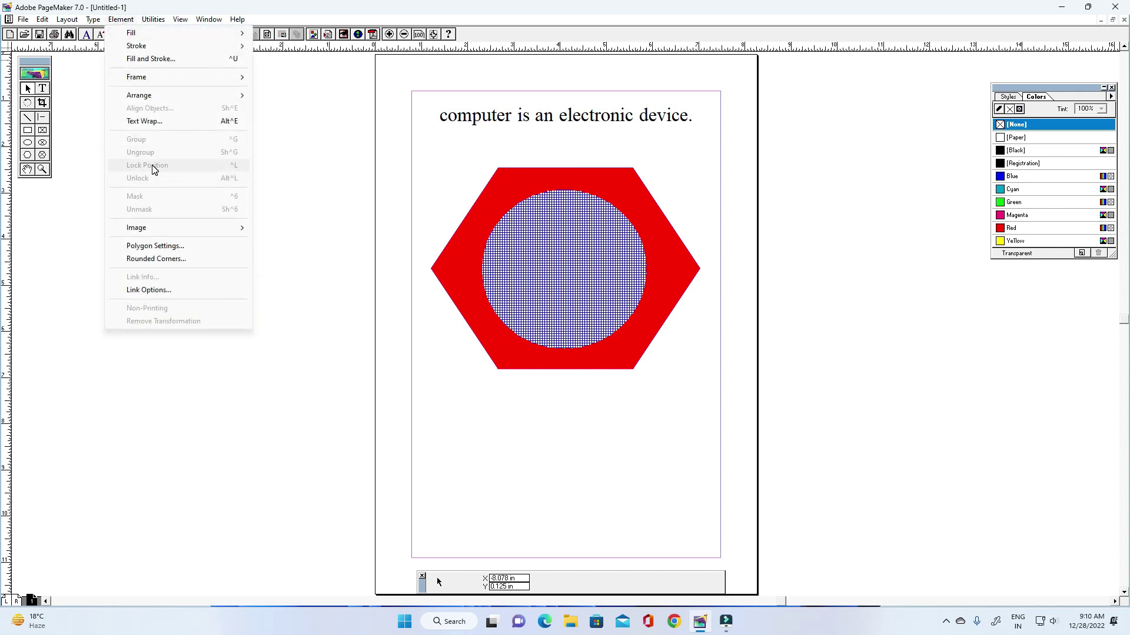
pyautogui.click(522, 401)
pyautogui.click(518, 308)
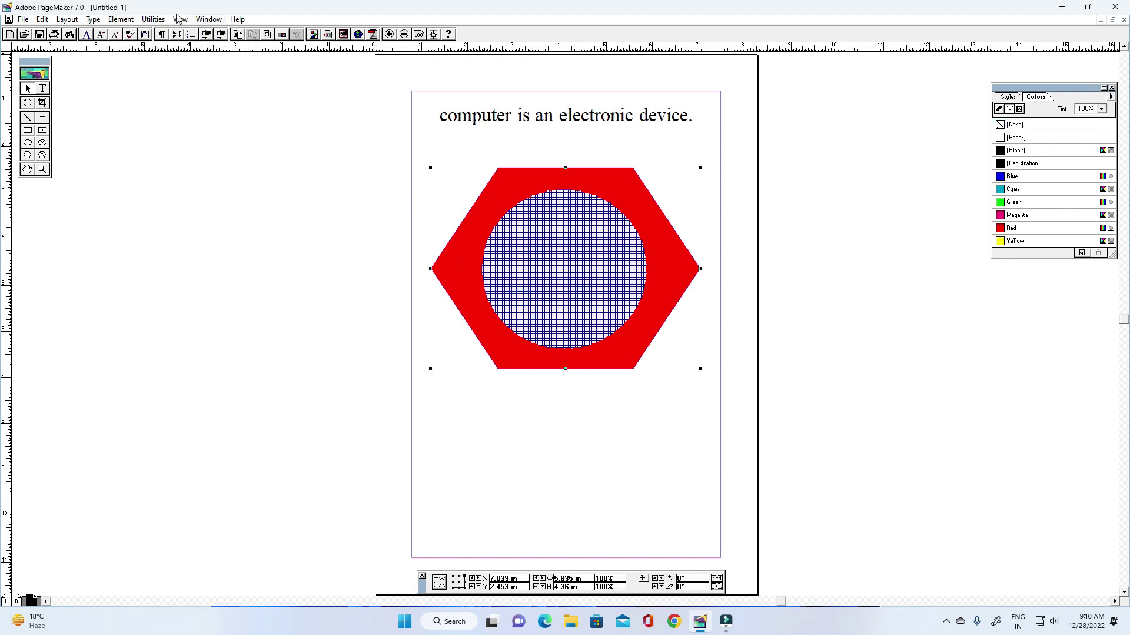
pyautogui.click(119, 20)
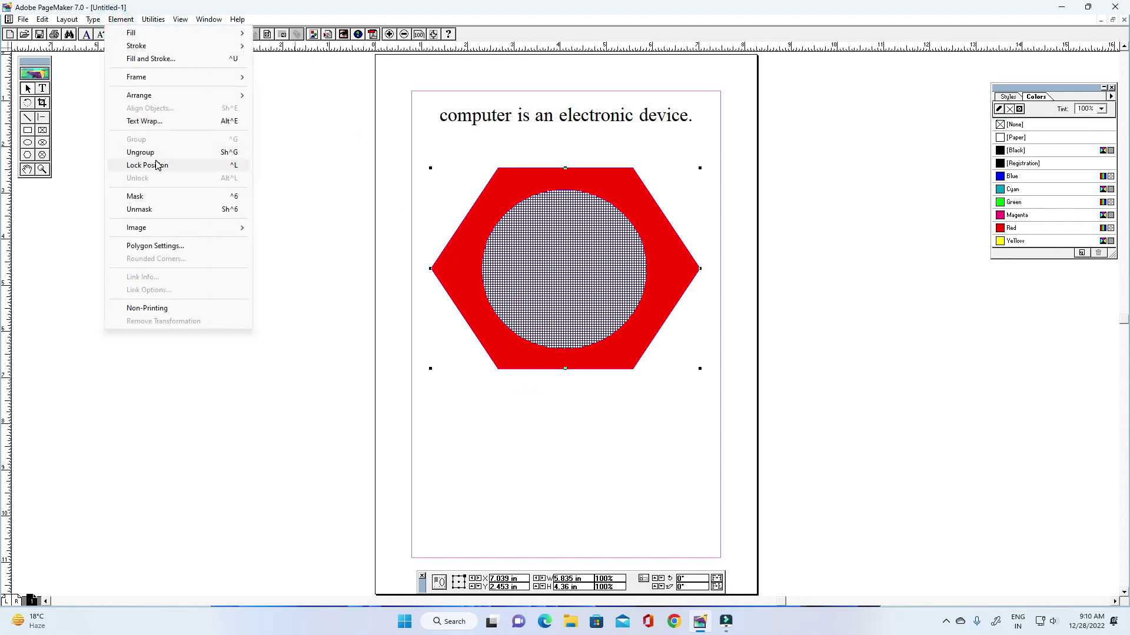
pyautogui.click(349, 273)
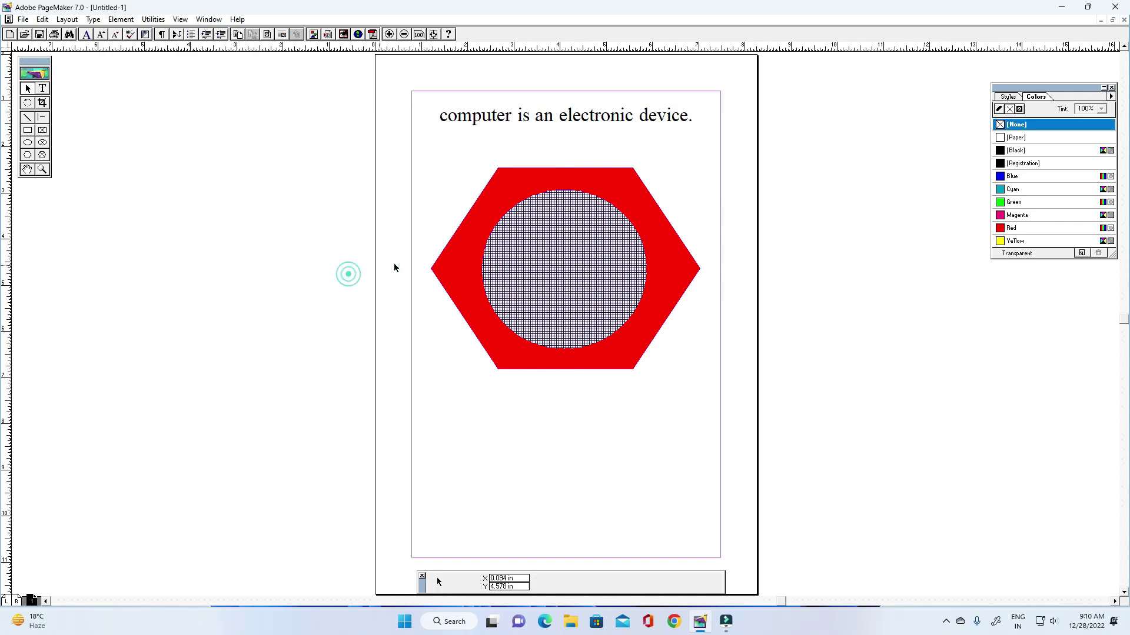
# - Move the grouped hexagon and ellipse up to just below the heading text
pyautogui.click(586, 272)
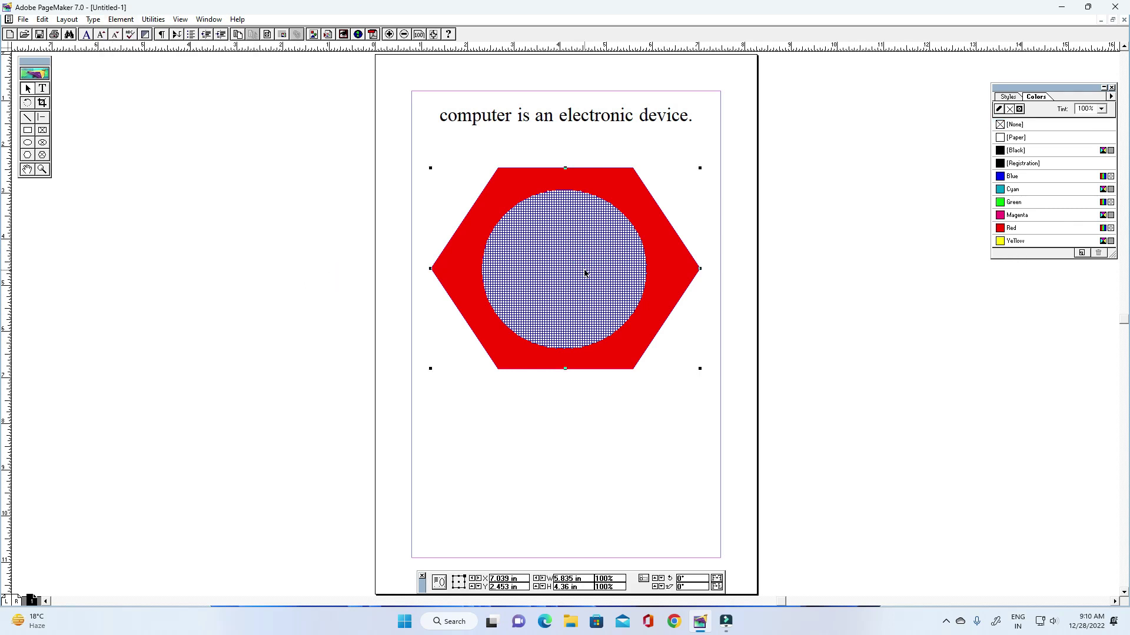
pyautogui.moveTo(586, 272); pyautogui.dragTo(599, 216)
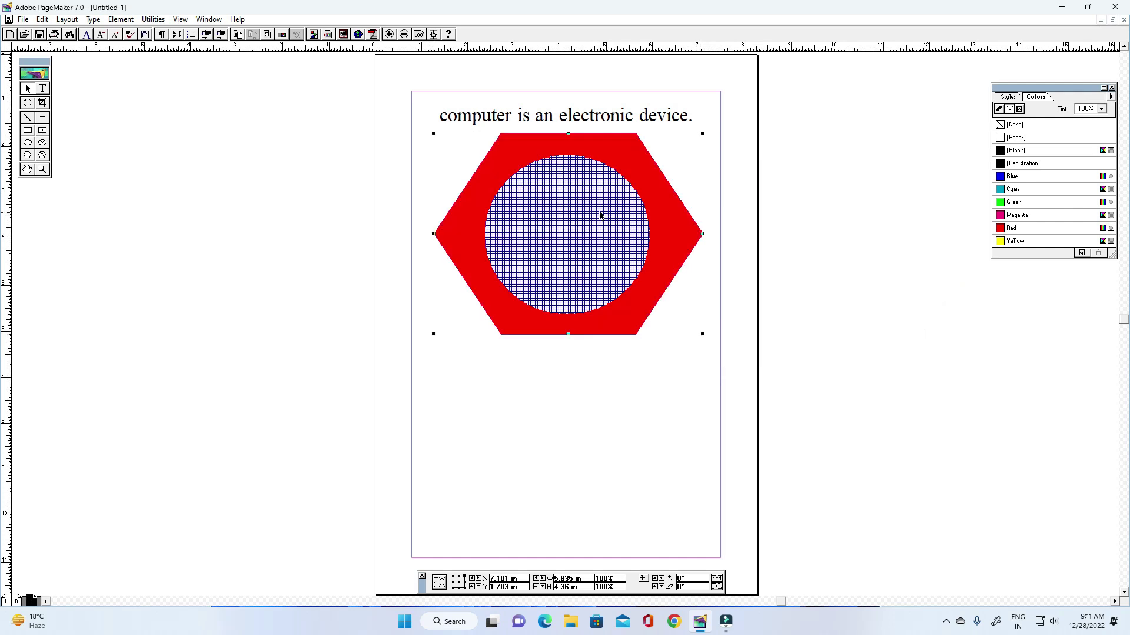